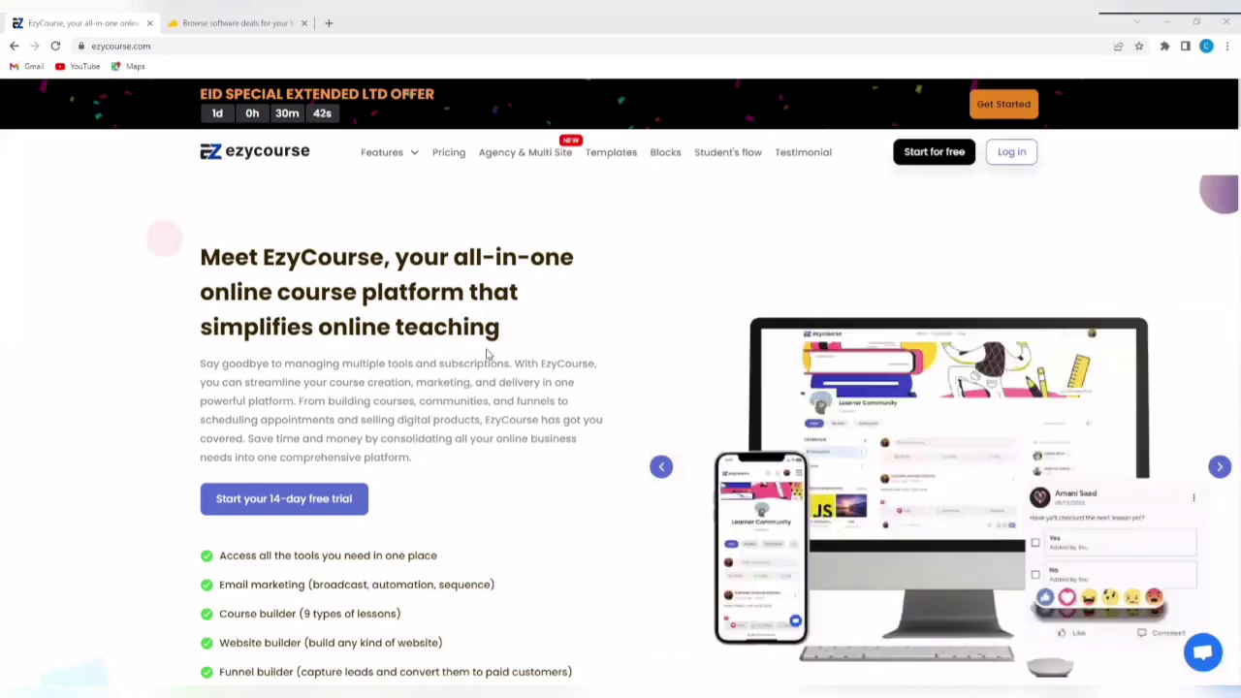
Scroll the ezycourse.com homepage past vendor logos, membership plans and testimonials to the free-trial banner
scroll(411, 359, "down", 2)
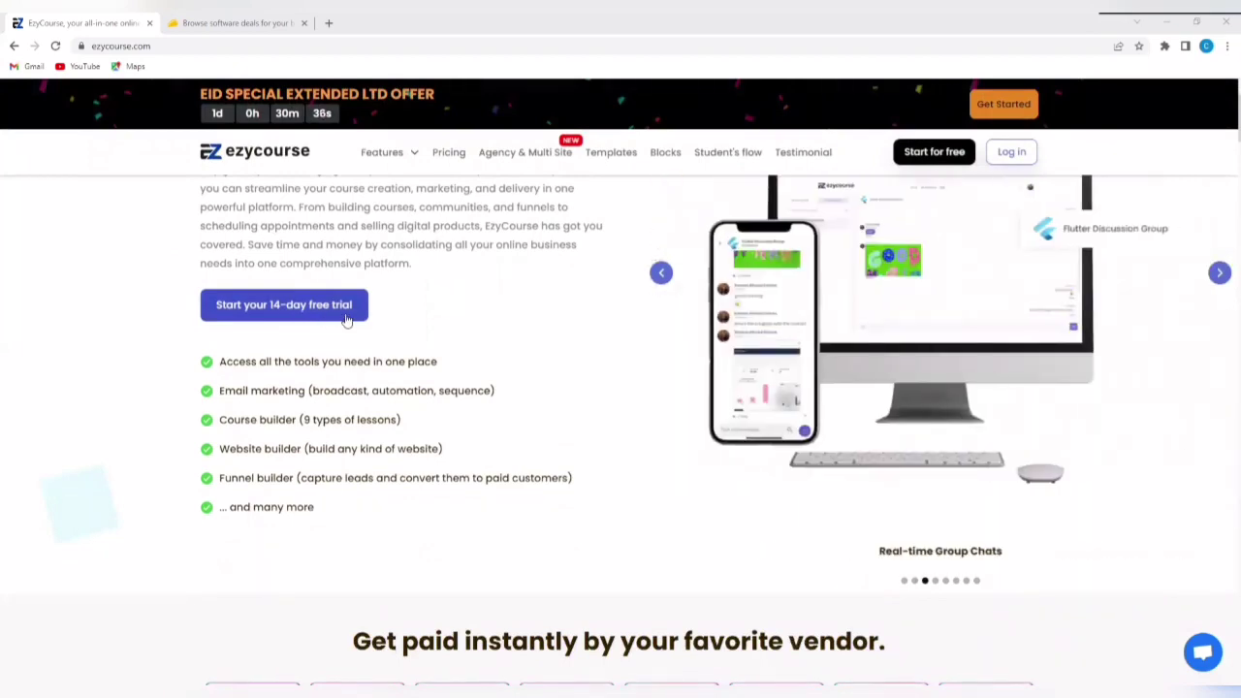
scroll(407, 293, "down", 1)
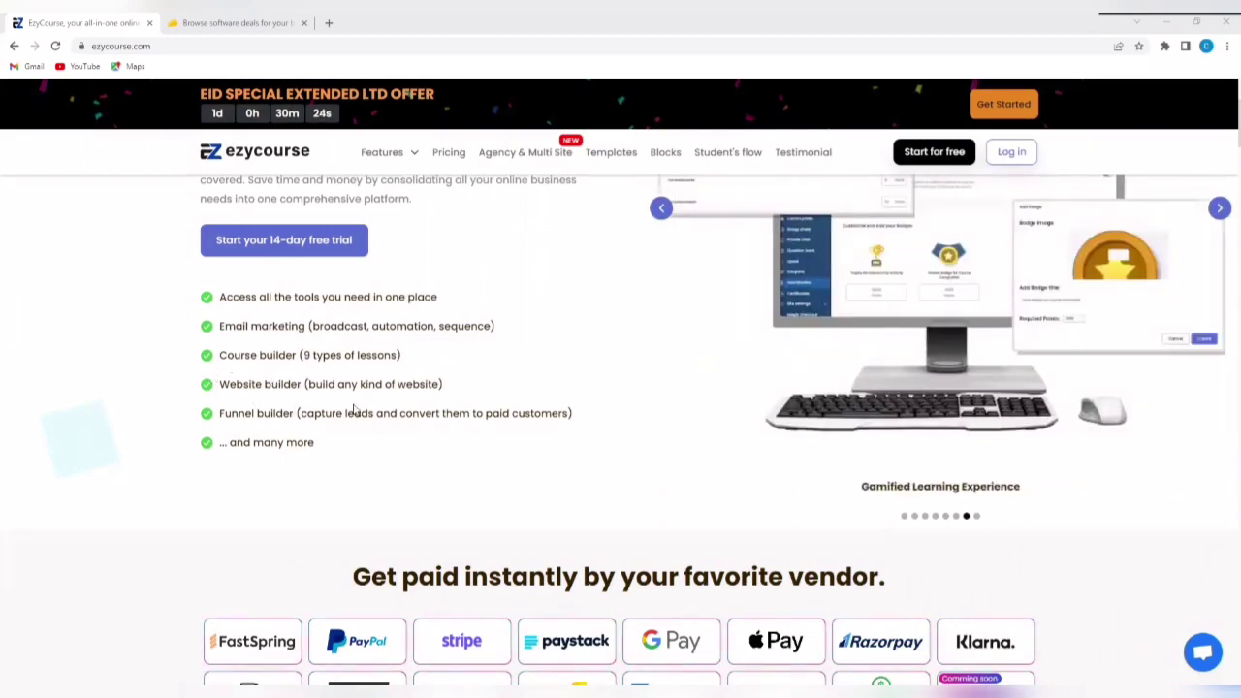
scroll(356, 407, "down", 2)
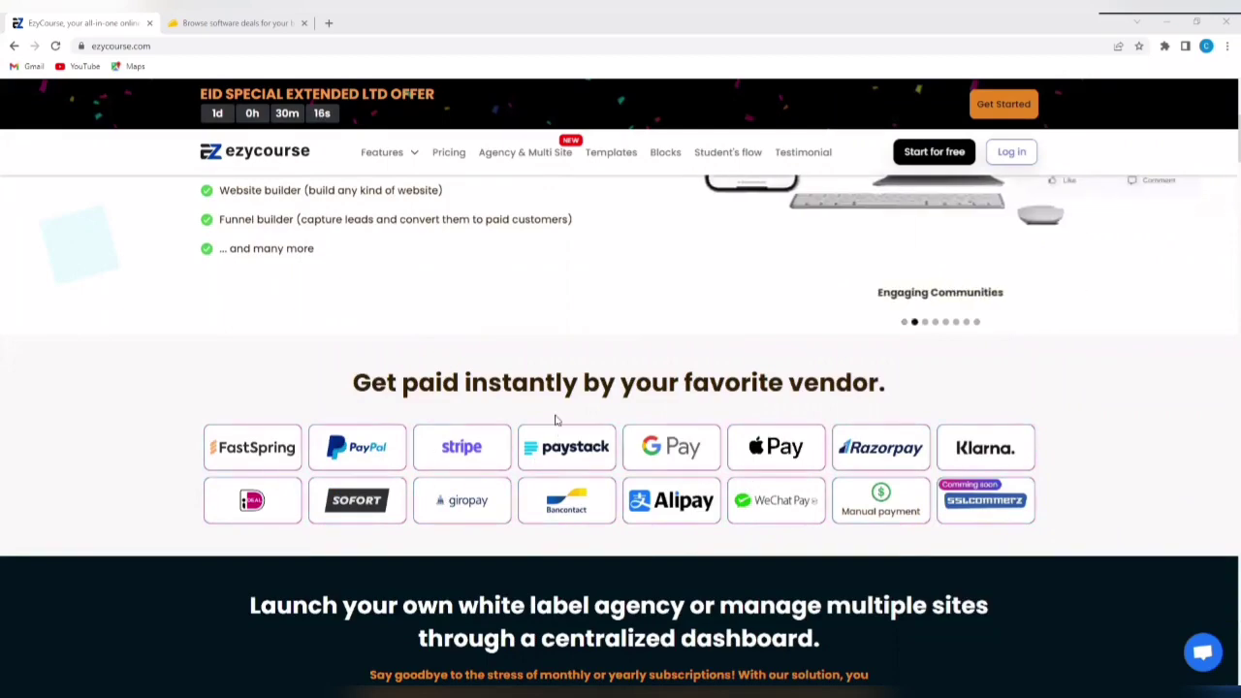
scroll(555, 378, "down", 2)
scroll(554, 374, "down", 3)
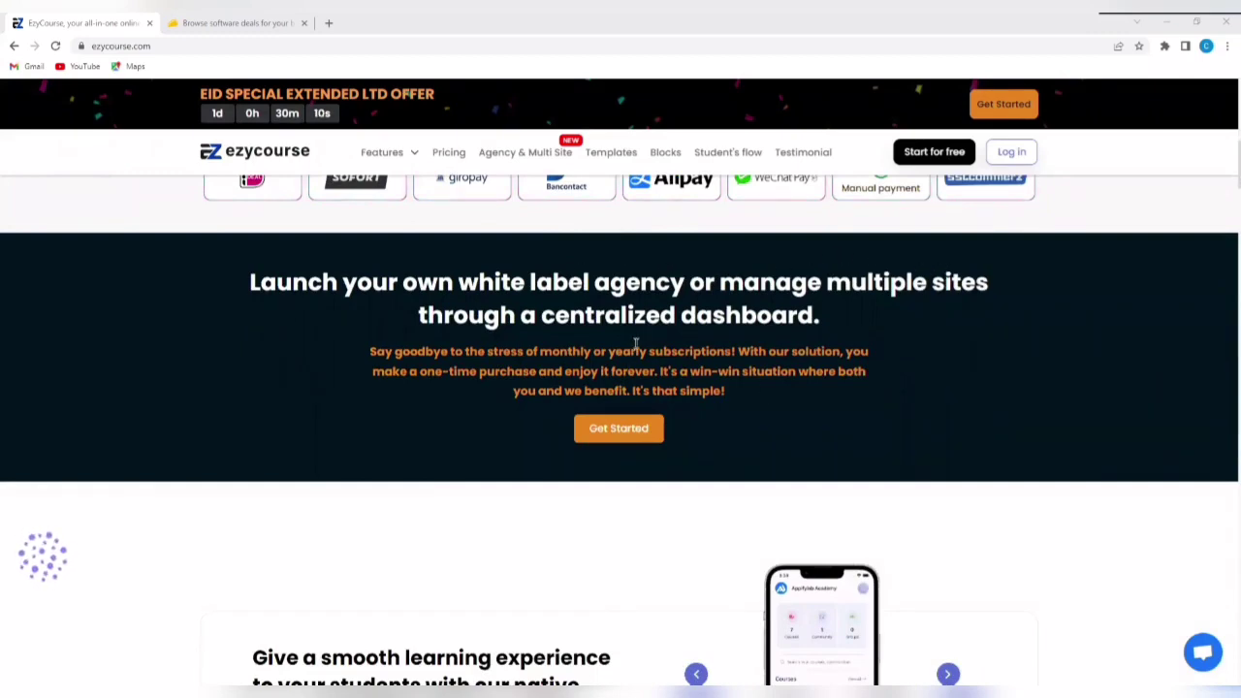
scroll(636, 343, "down", 1)
scroll(636, 345, "down", 2)
scroll(635, 347, "down", 1)
scroll(635, 349, "down", 1)
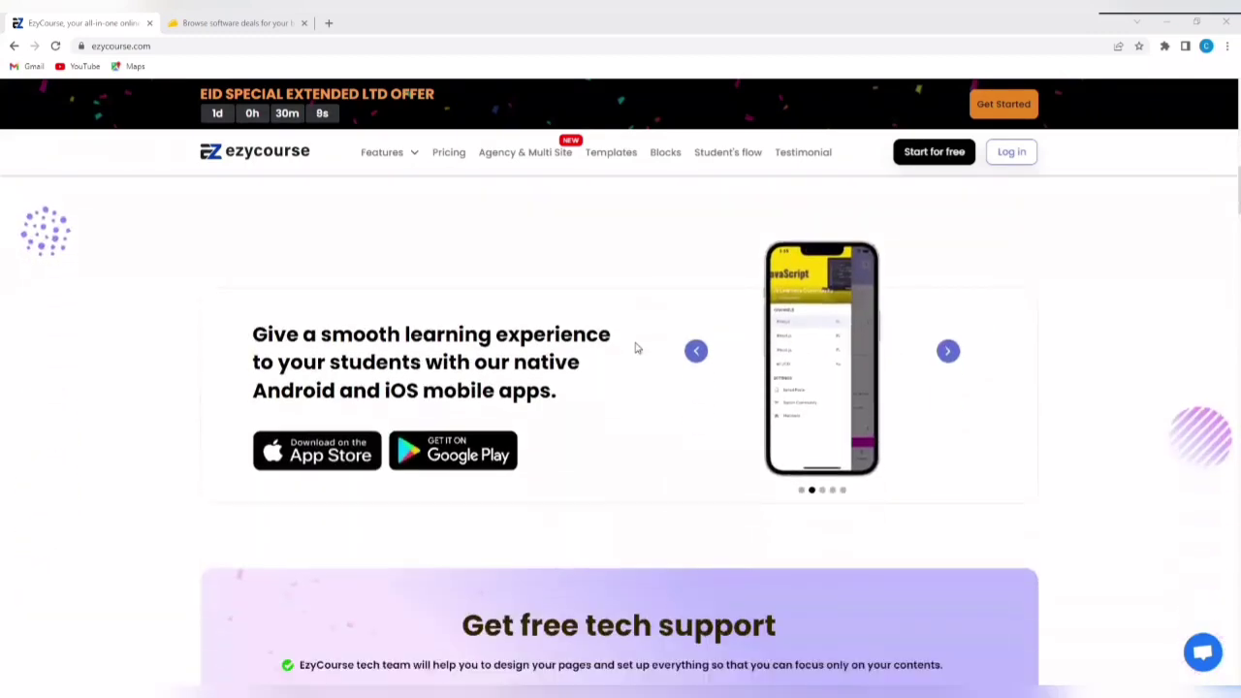
scroll(484, 320, "down", 1)
scroll(559, 257, "down", 2)
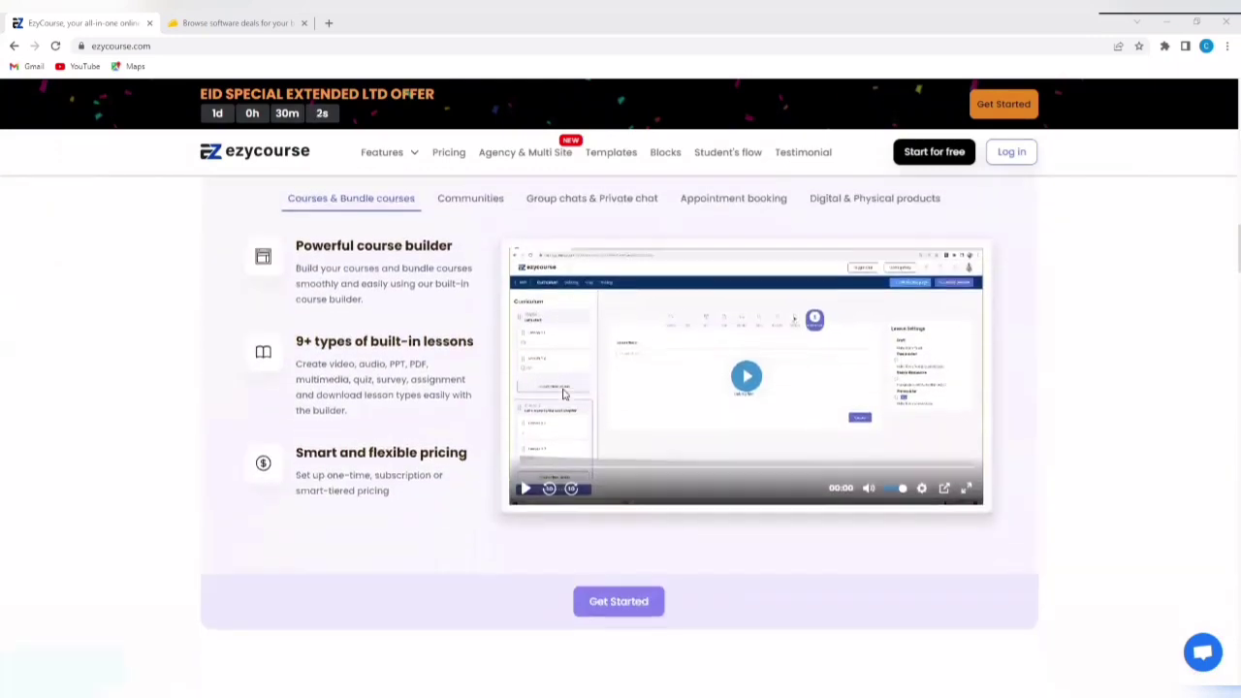
scroll(563, 394, "down", 1)
scroll(564, 394, "down", 2)
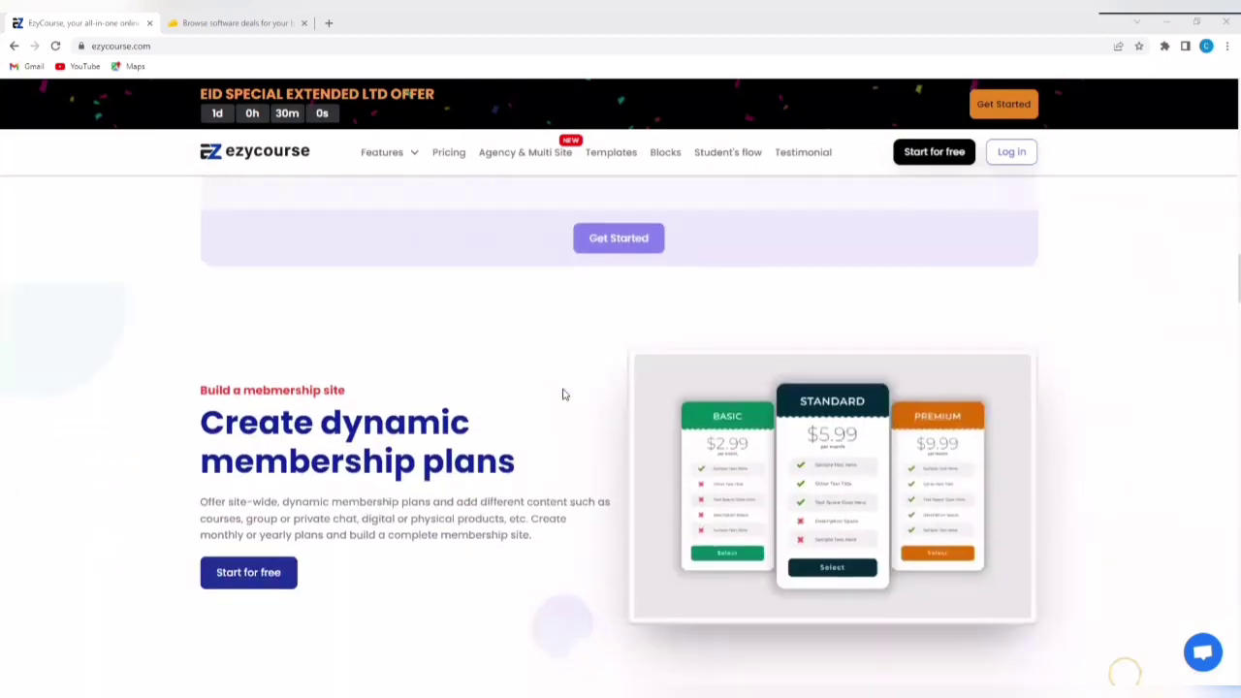
scroll(563, 394, "down", 1)
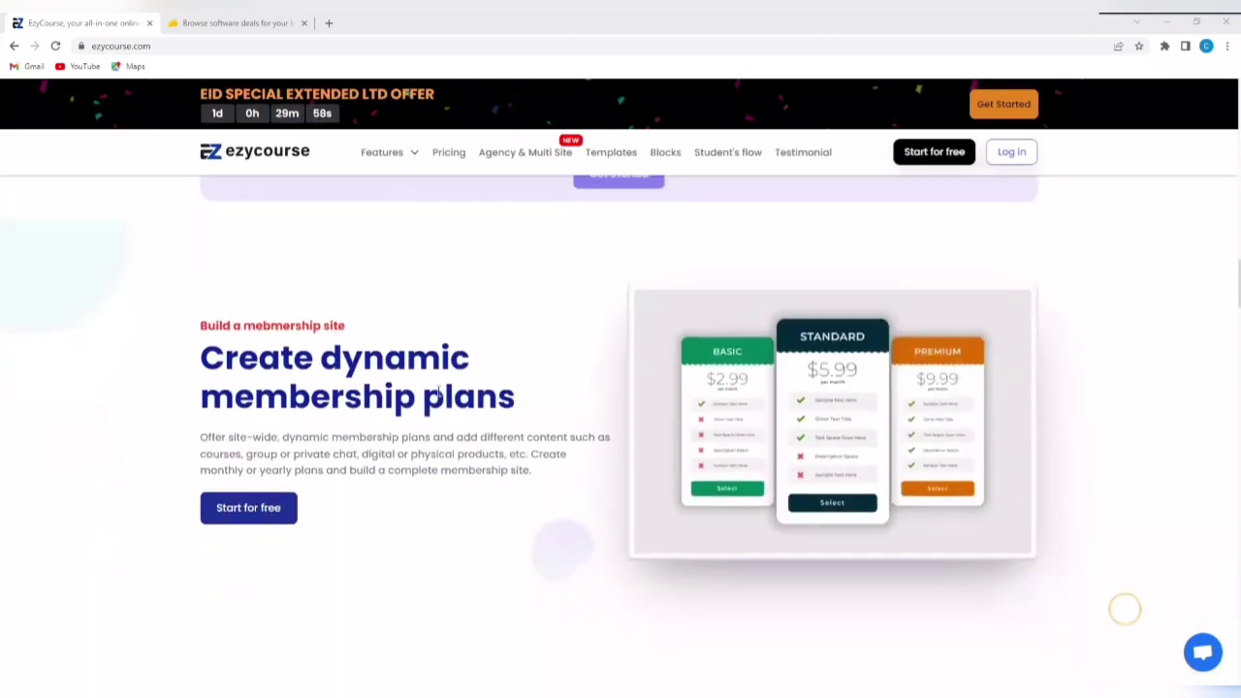
scroll(436, 389, "down", 1)
scroll(437, 374, "down", 2)
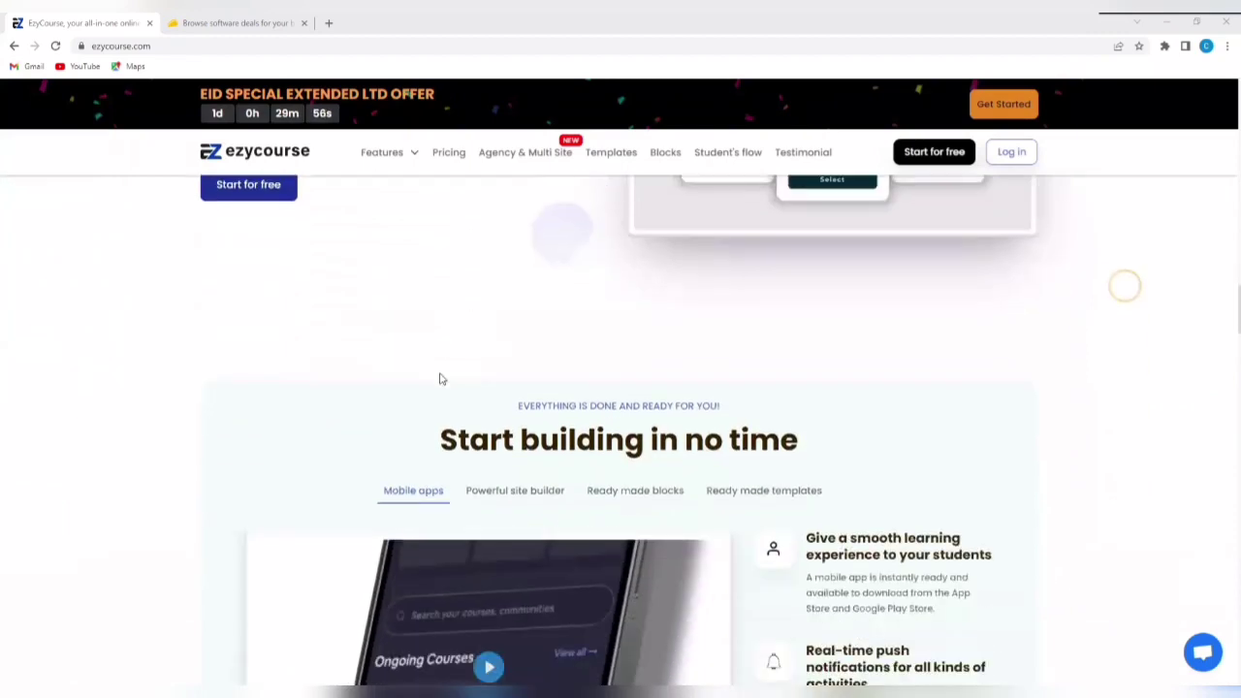
scroll(437, 377, "down", 1)
scroll(441, 381, "down", 1)
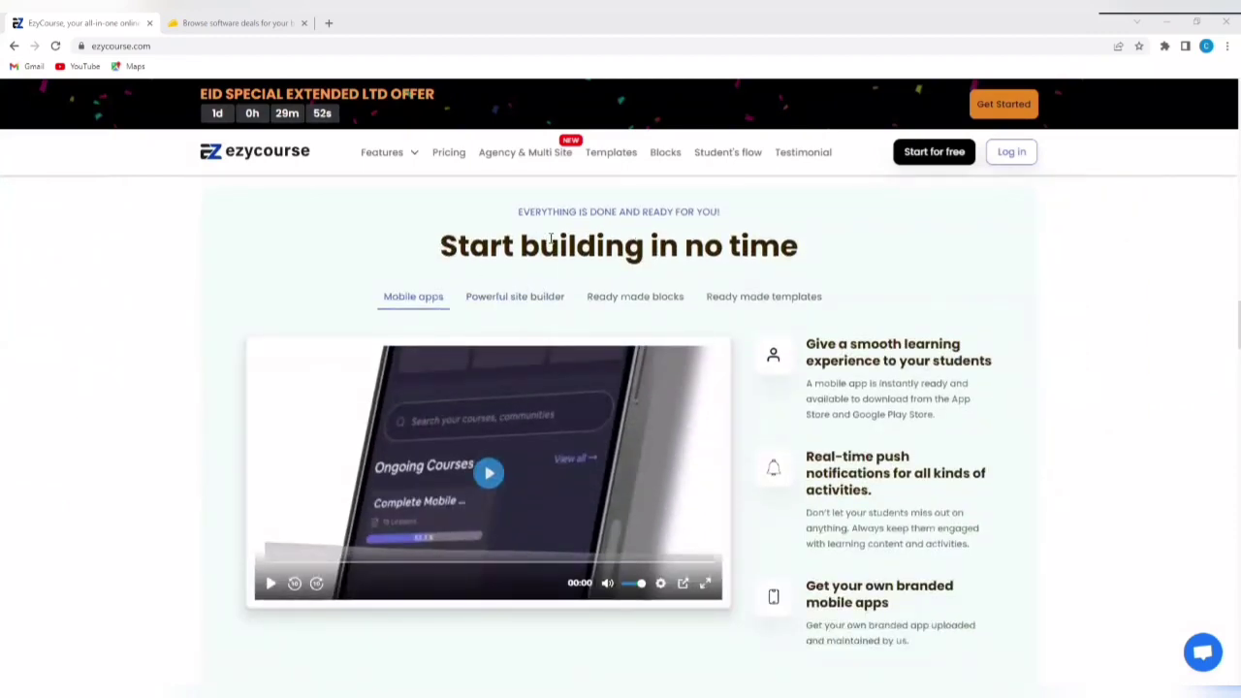
scroll(554, 248, "down", 1)
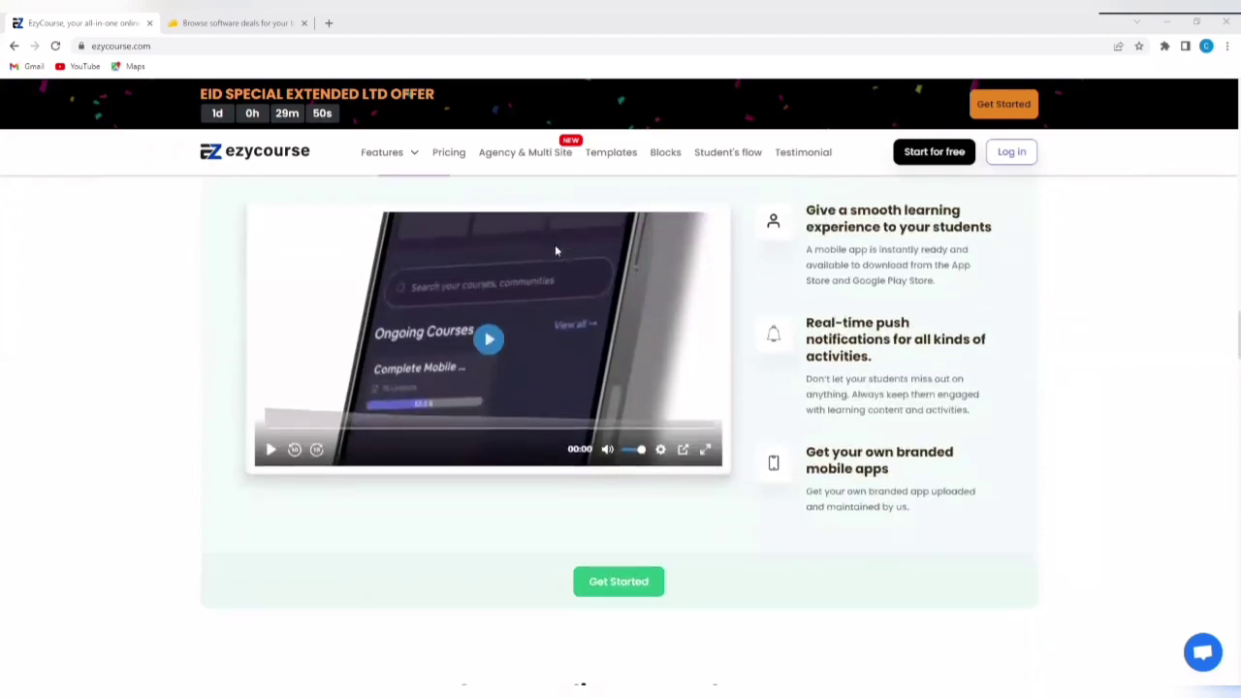
scroll(554, 244, "down", 1)
scroll(555, 245, "down", 1)
scroll(554, 251, "down", 1)
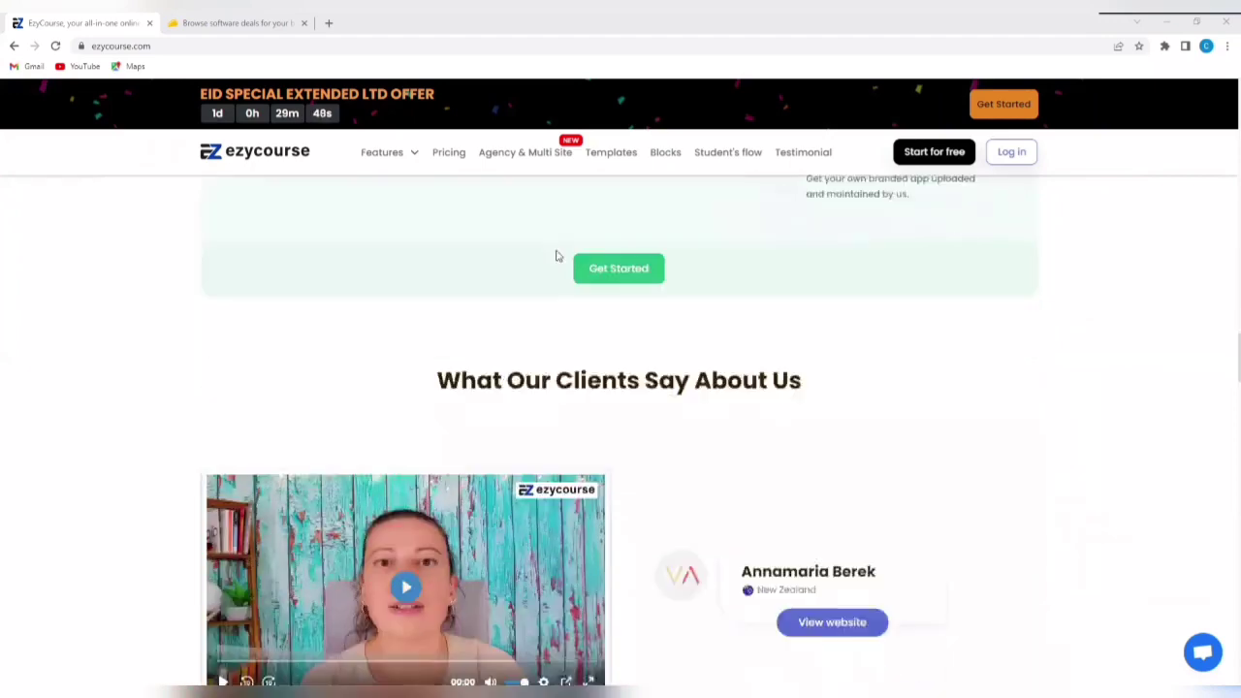
scroll(555, 251, "down", 1)
scroll(557, 251, "down", 1)
scroll(557, 251, "down", 1)
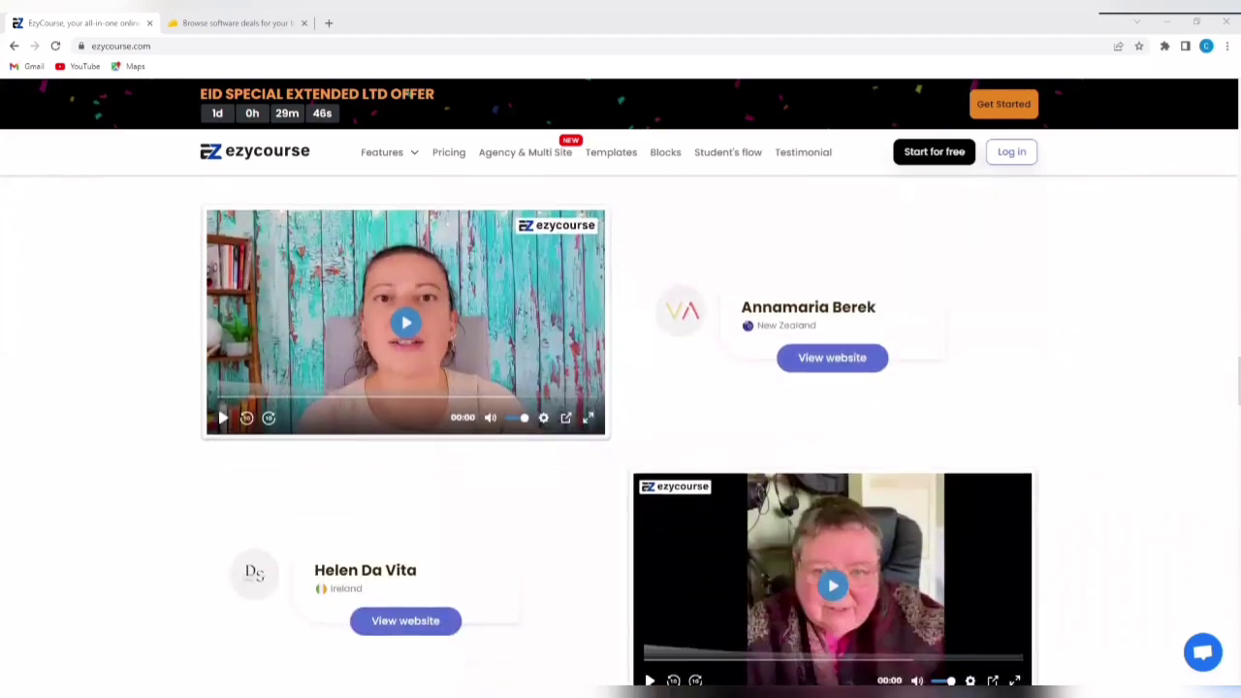
scroll(557, 252, "down", 1)
scroll(557, 254, "down", 1)
scroll(558, 257, "down", 1)
scroll(557, 257, "down", 1)
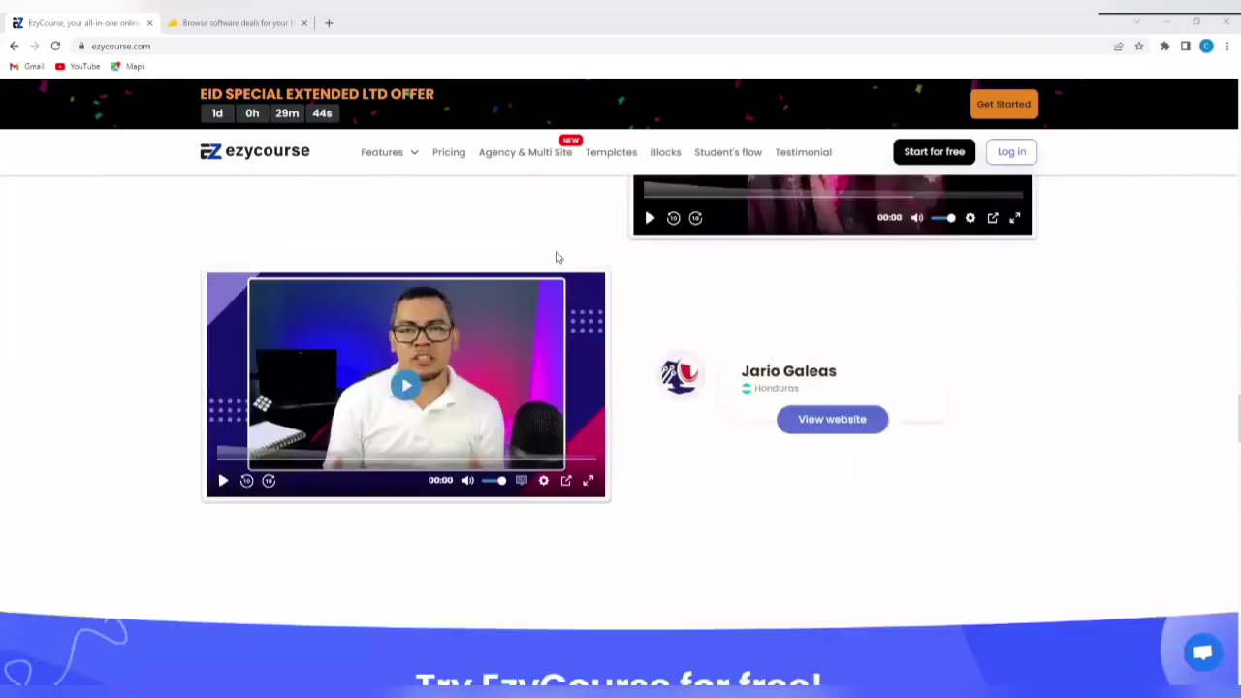
scroll(557, 257, "down", 1)
scroll(558, 257, "down", 1)
scroll(557, 256, "down", 2)
scroll(557, 257, "down", 1)
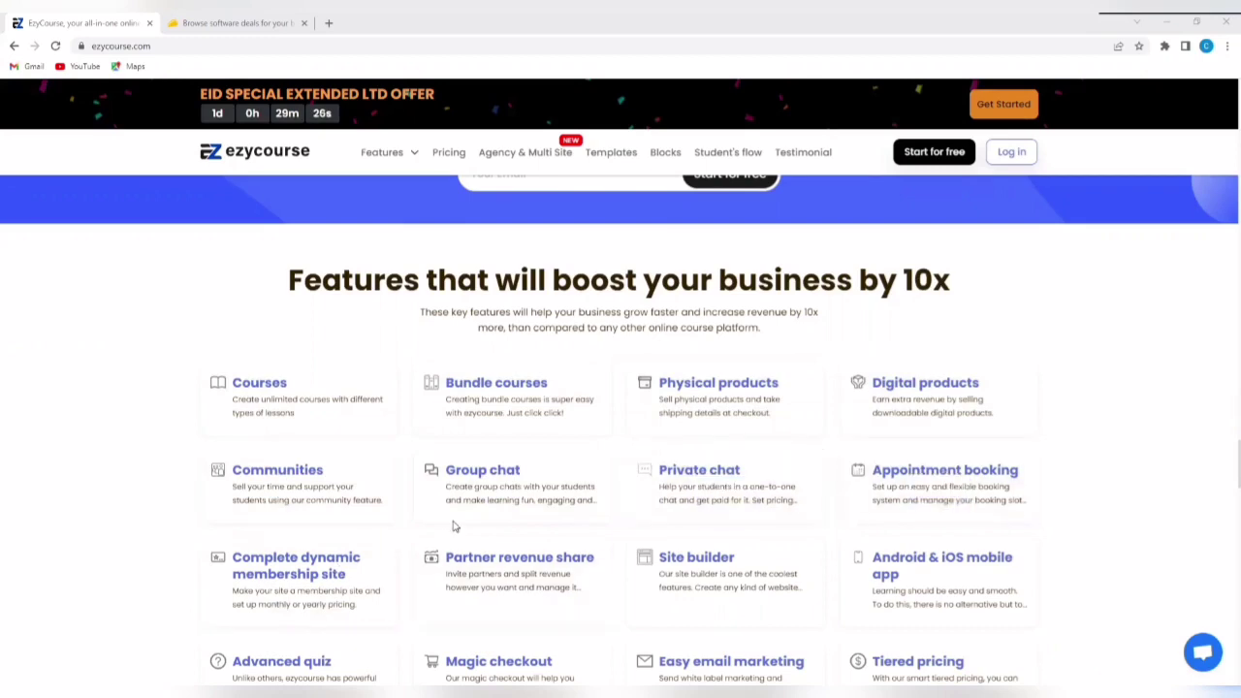
Scroll through the features grid, FAQ and 24/7 support sections, then back up
scroll(453, 526, "down", 1)
scroll(453, 528, "down", 1)
scroll(454, 533, "down", 1)
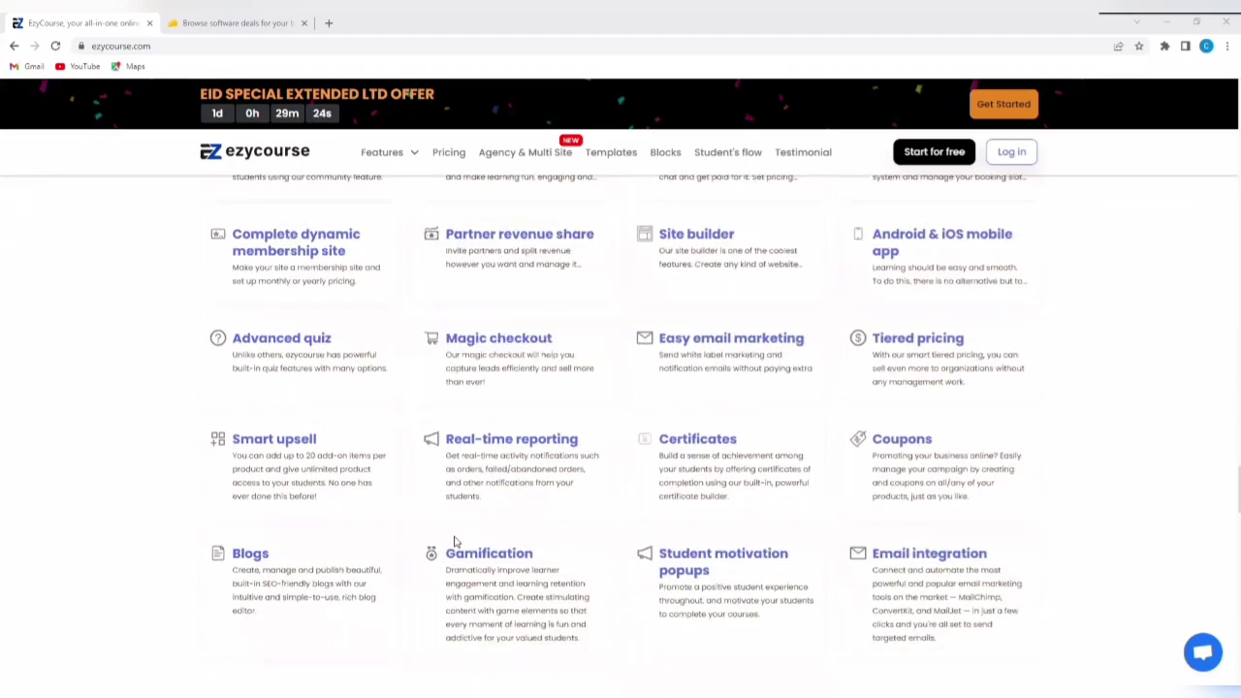
scroll(453, 542, "down", 1)
scroll(454, 543, "down", 1)
scroll(454, 544, "down", 1)
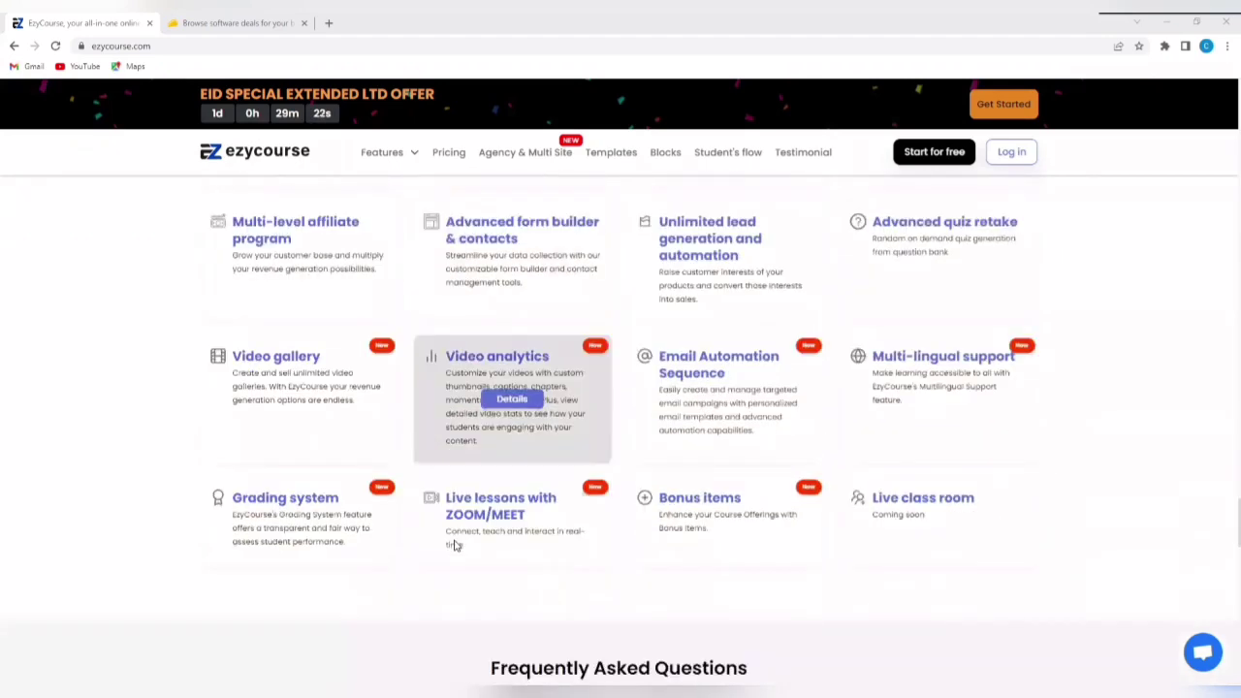
scroll(454, 546, "down", 2)
scroll(451, 543, "down", 2)
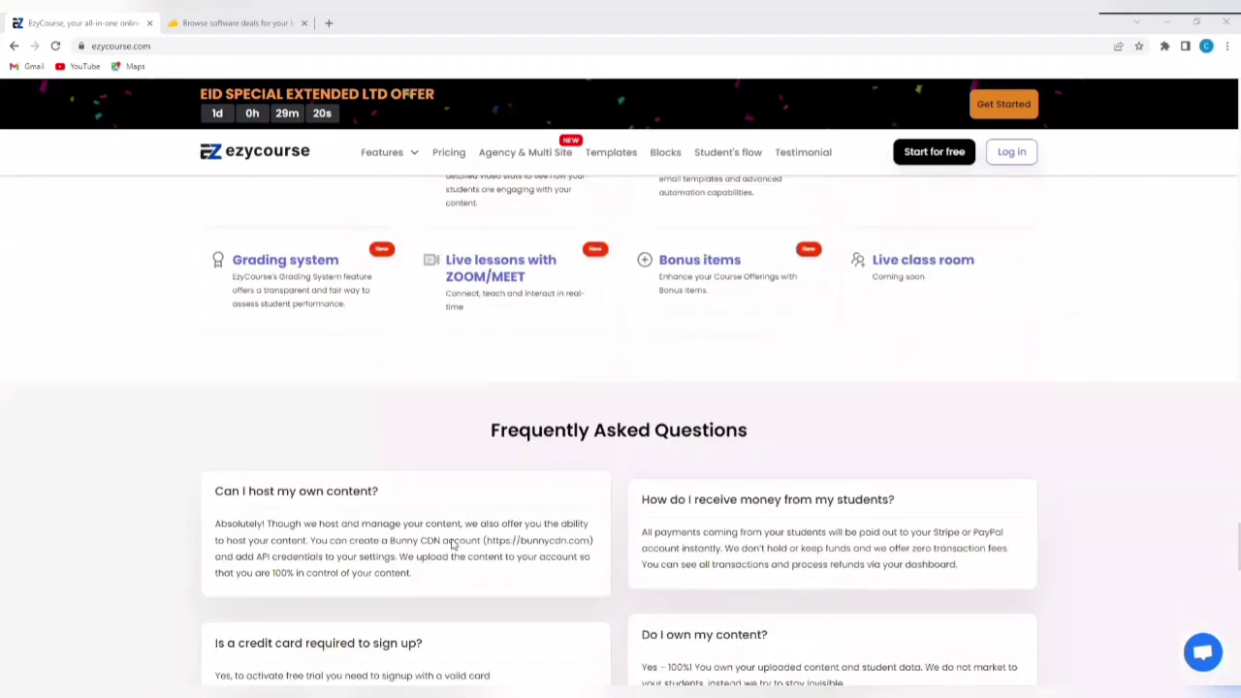
scroll(451, 543, "up", 1)
scroll(451, 544, "down", 1)
scroll(451, 545, "down", 1)
scroll(450, 544, "down", 1)
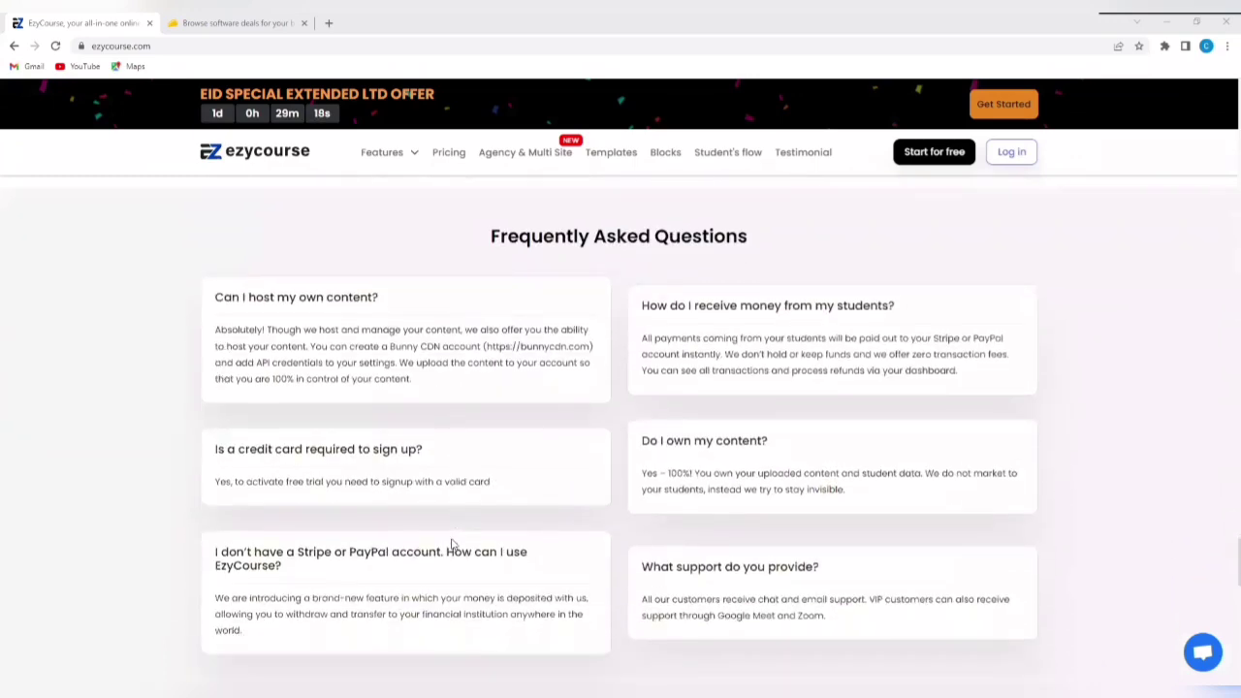
scroll(450, 544, "down", 1)
scroll(452, 543, "down", 1)
scroll(451, 543, "down", 1)
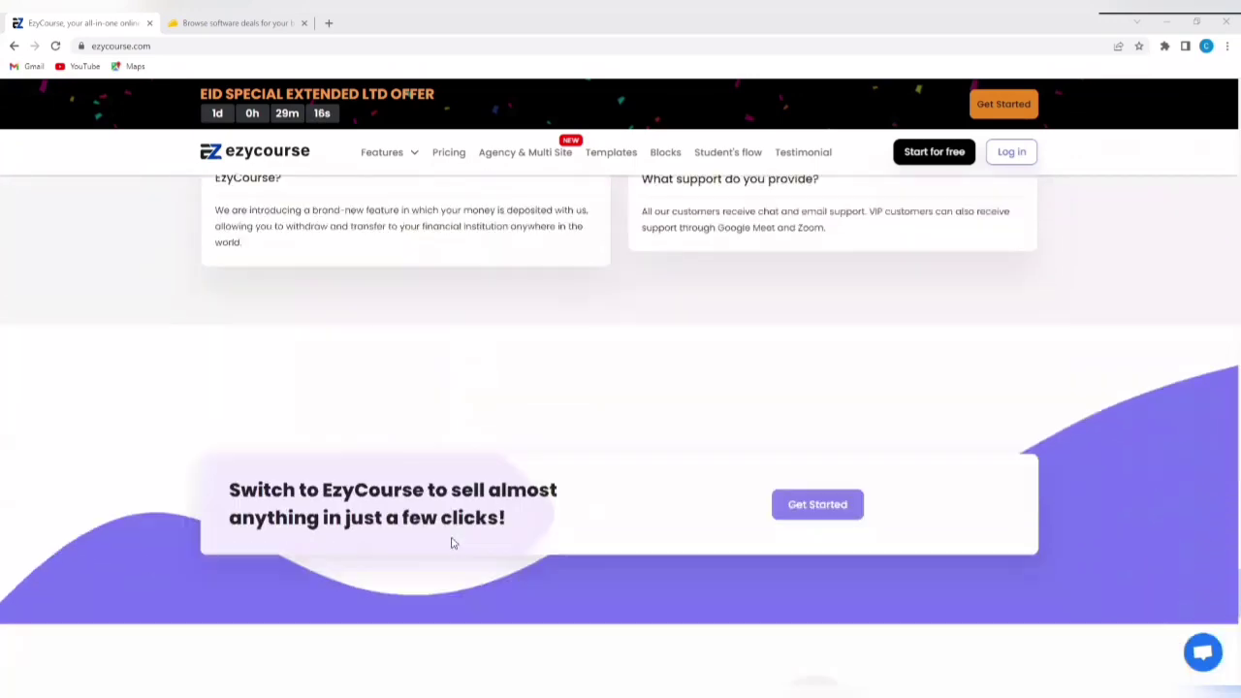
scroll(450, 544, "down", 1)
scroll(450, 544, "down", 1)
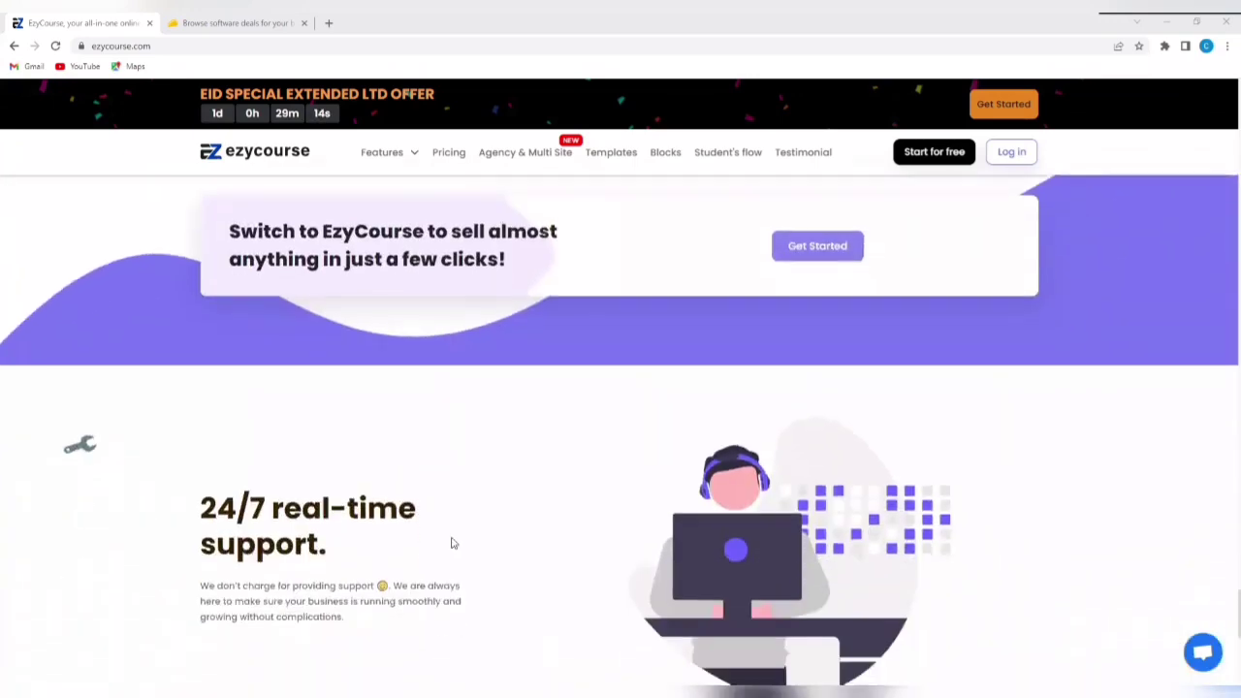
scroll(450, 544, "down", 1)
scroll(452, 544, "down", 1)
scroll(454, 544, "up", 1)
scroll(455, 543, "up", 3)
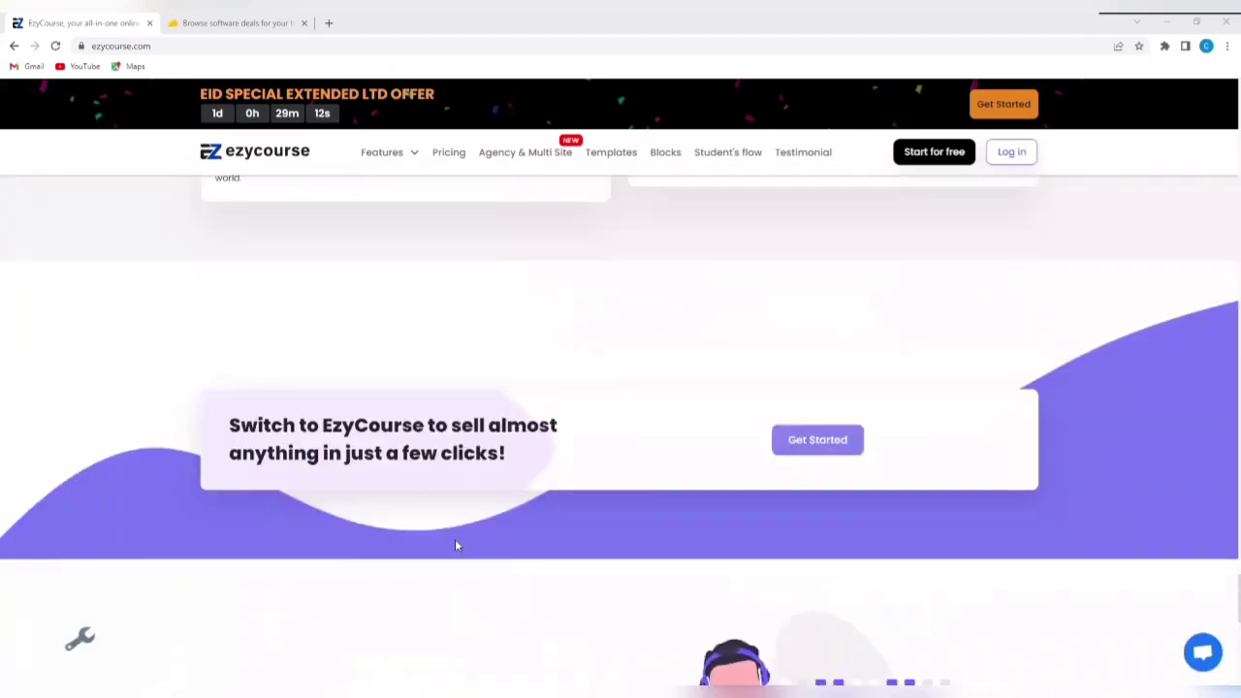
scroll(454, 543, "up", 3)
scroll(455, 543, "up", 3)
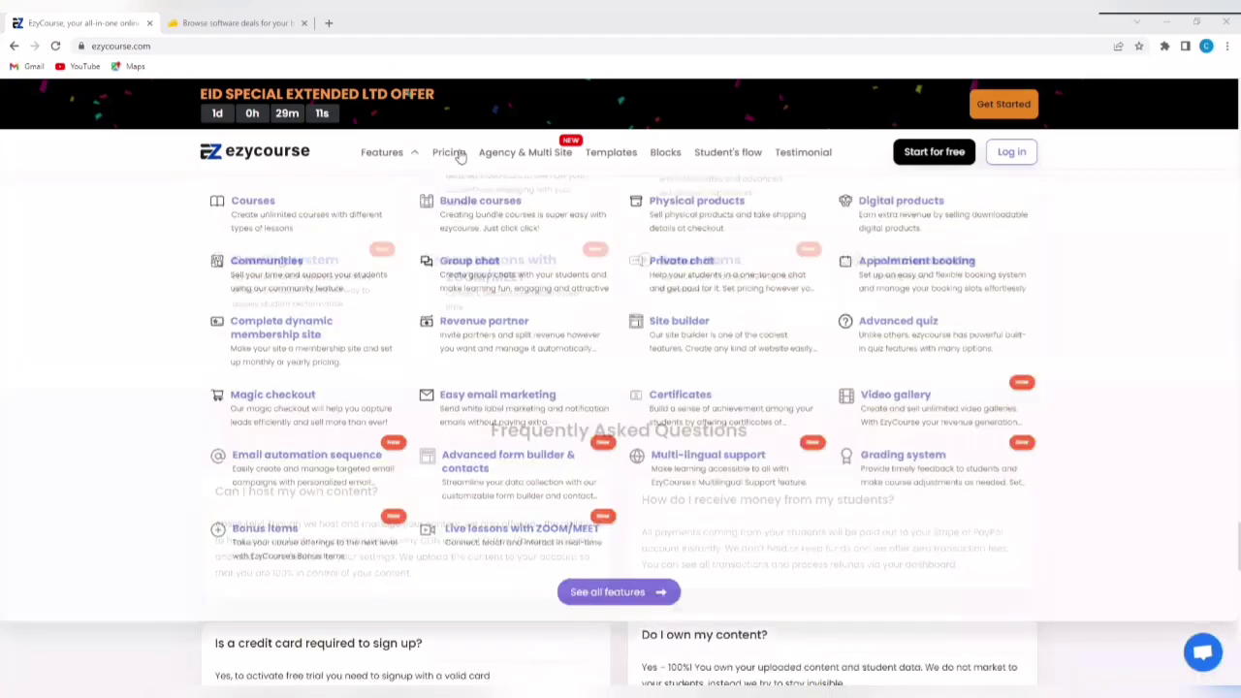
Open the EzyCourse pricing page and scroll to the plan cards
left_click(461, 157)
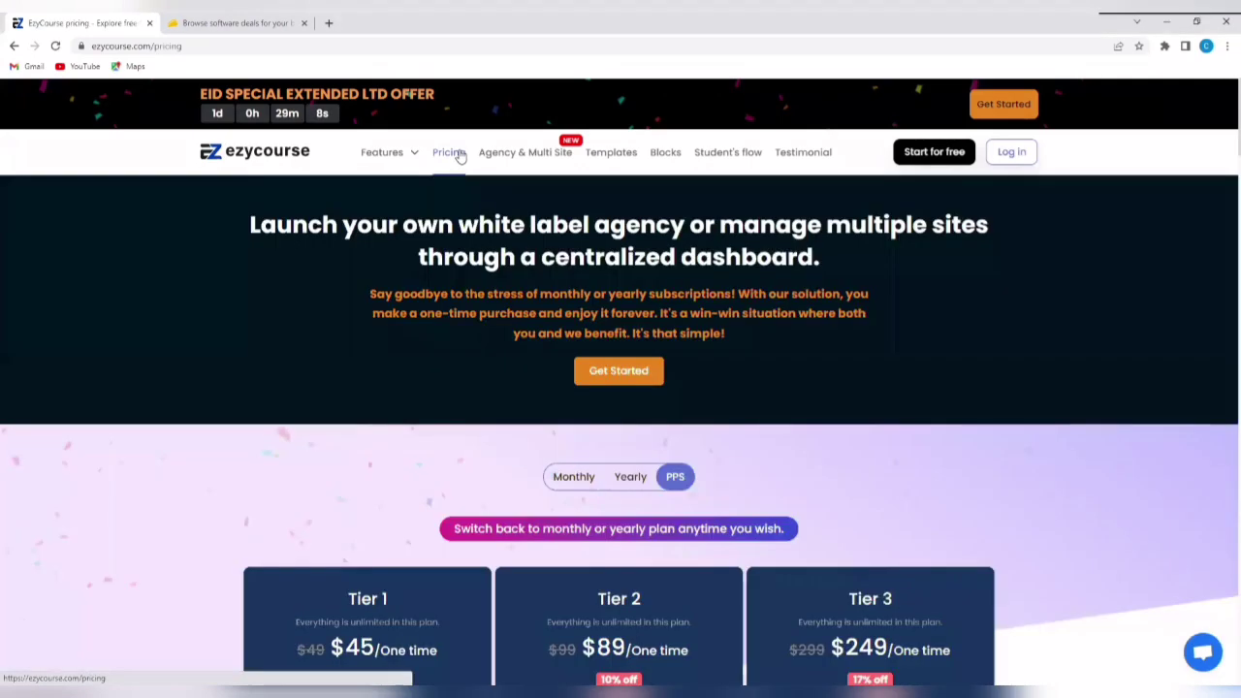
scroll(464, 194, "down", 2)
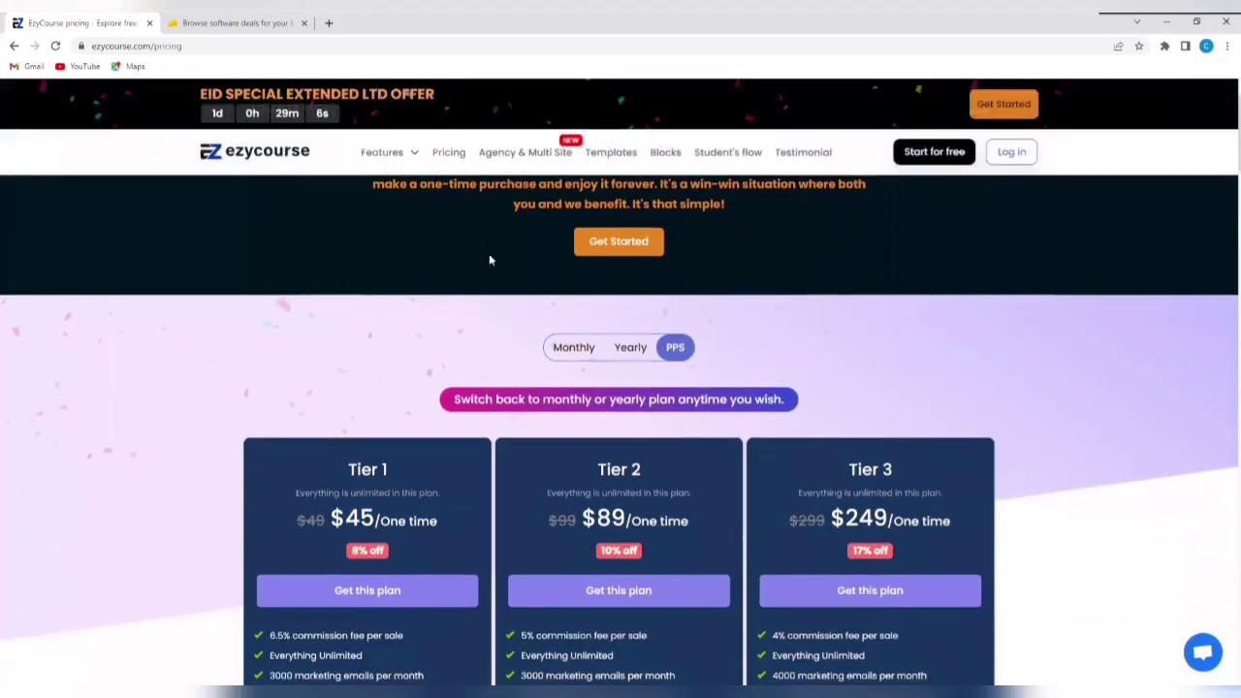
scroll(489, 258, "down", 1)
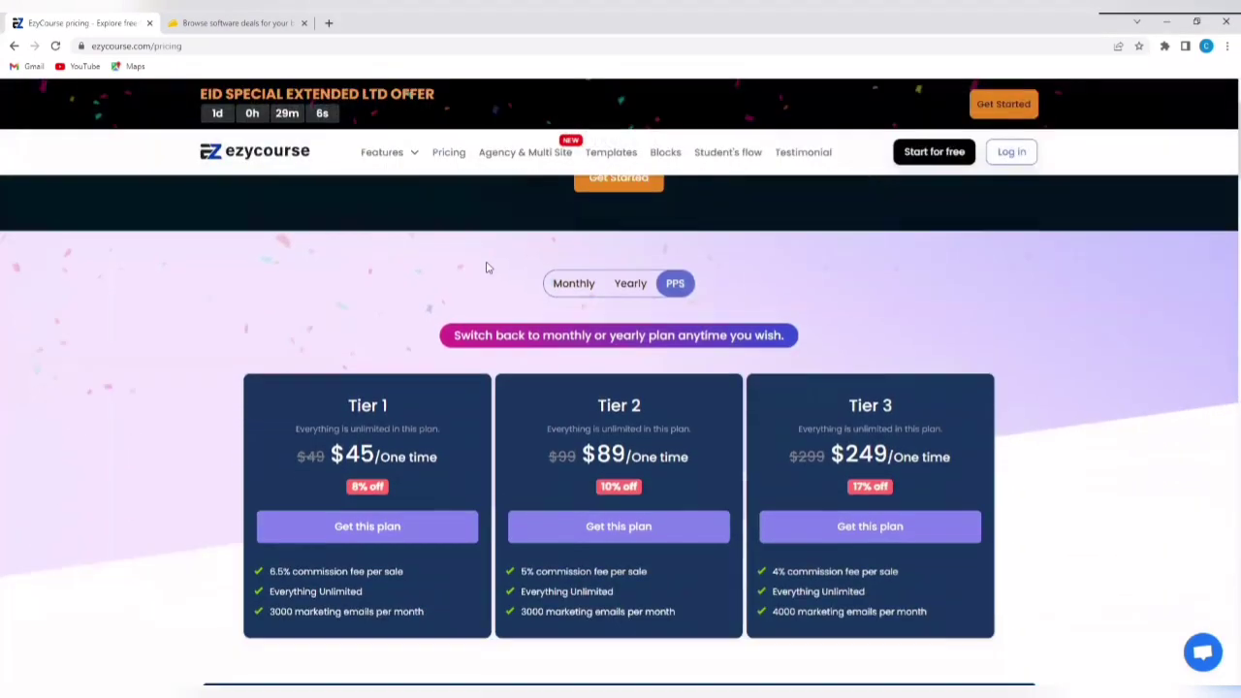
Switch to Monthly billing and review the Basic, Pro and Unlimited feature lists
left_click(557, 282)
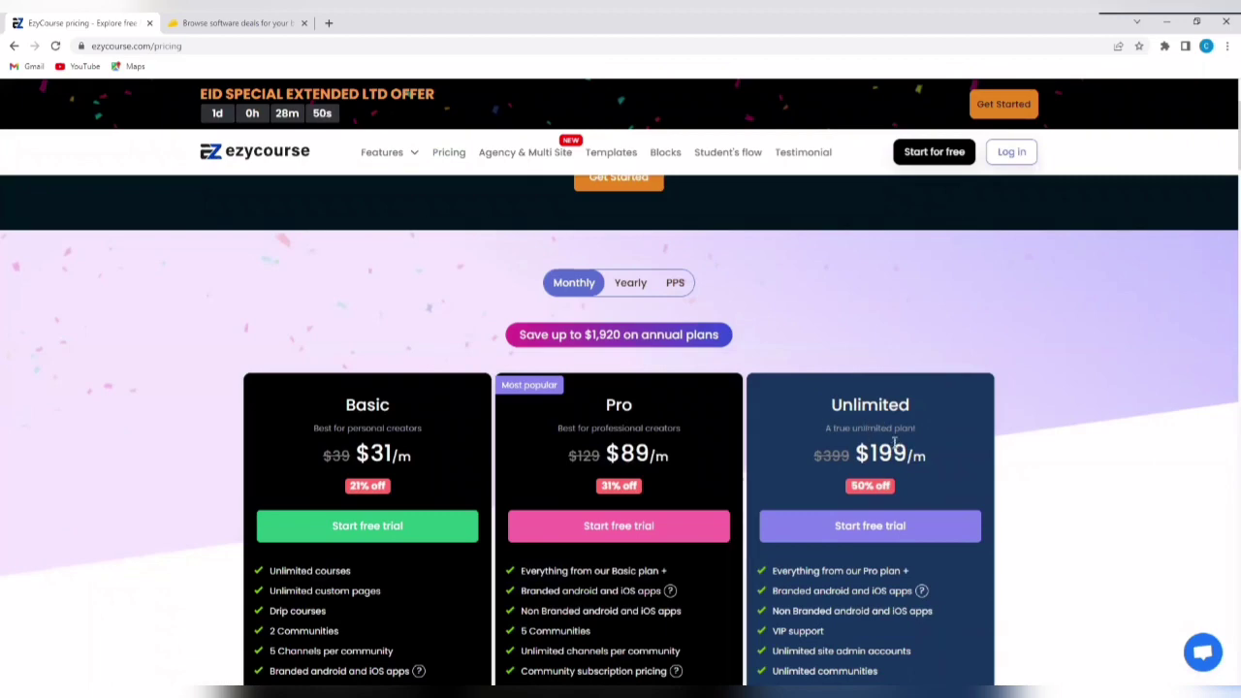
scroll(833, 443, "down", 2)
scroll(775, 475, "down", 2)
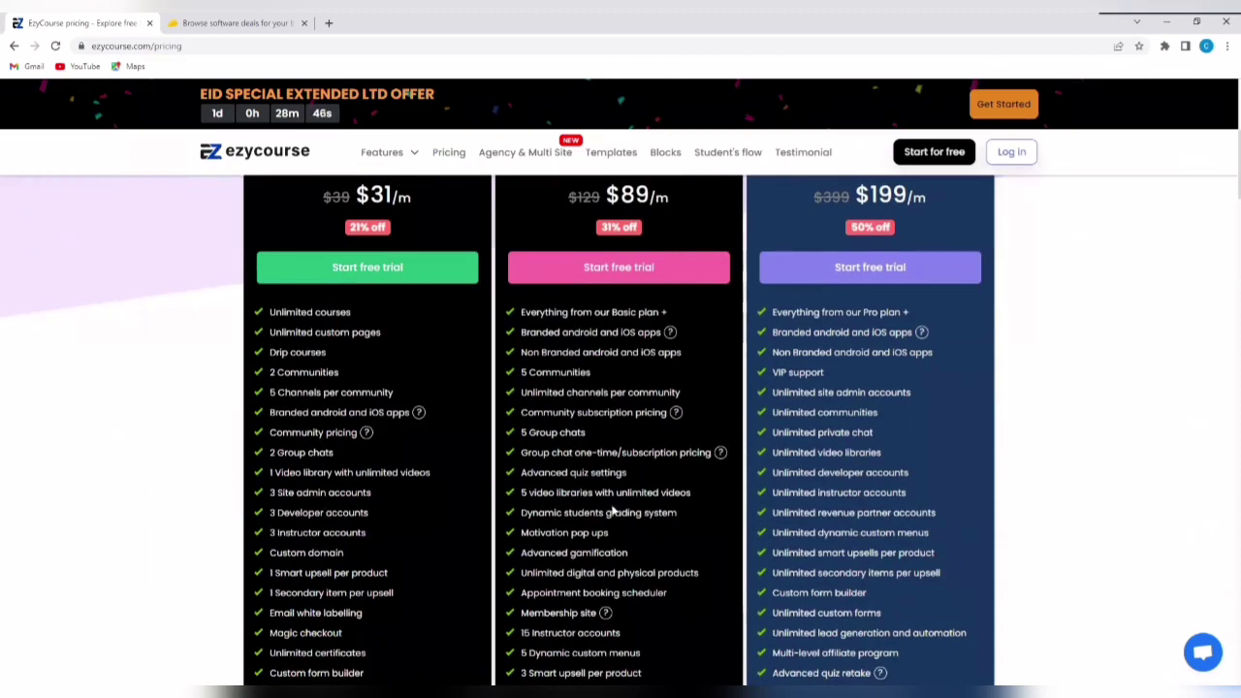
scroll(614, 507, "down", 1)
scroll(615, 507, "down", 1)
scroll(614, 512, "down", 2)
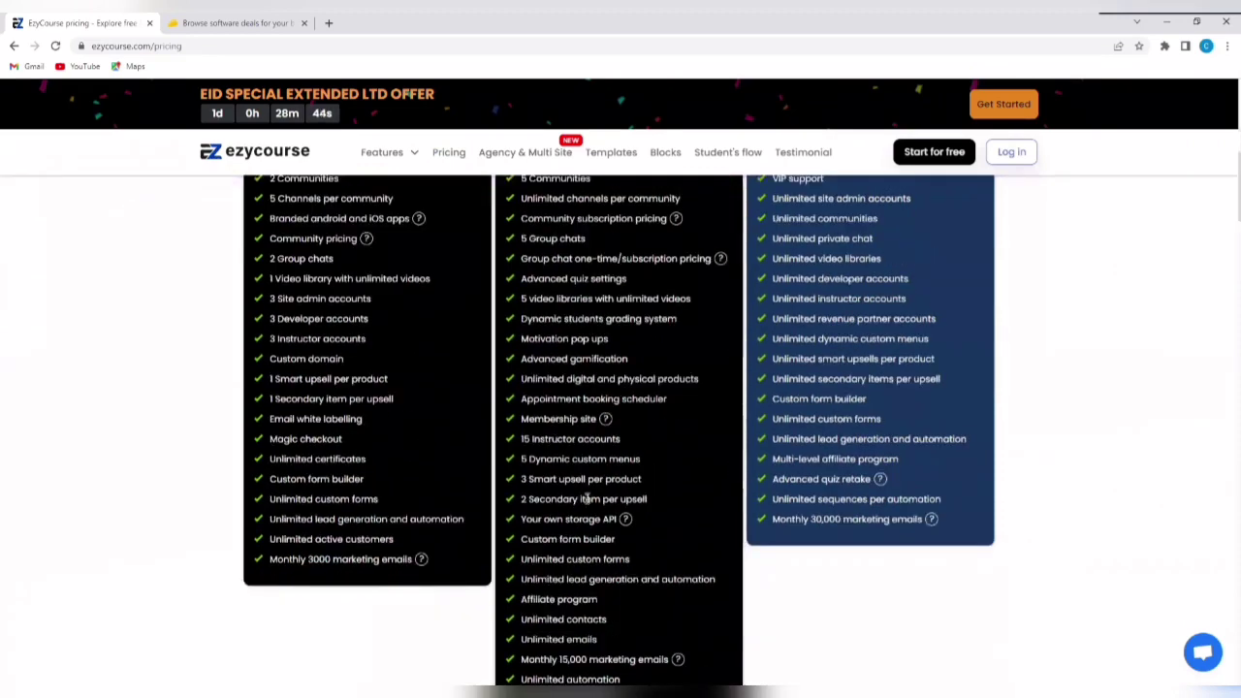
scroll(587, 499, "up", 2)
scroll(586, 498, "up", 4)
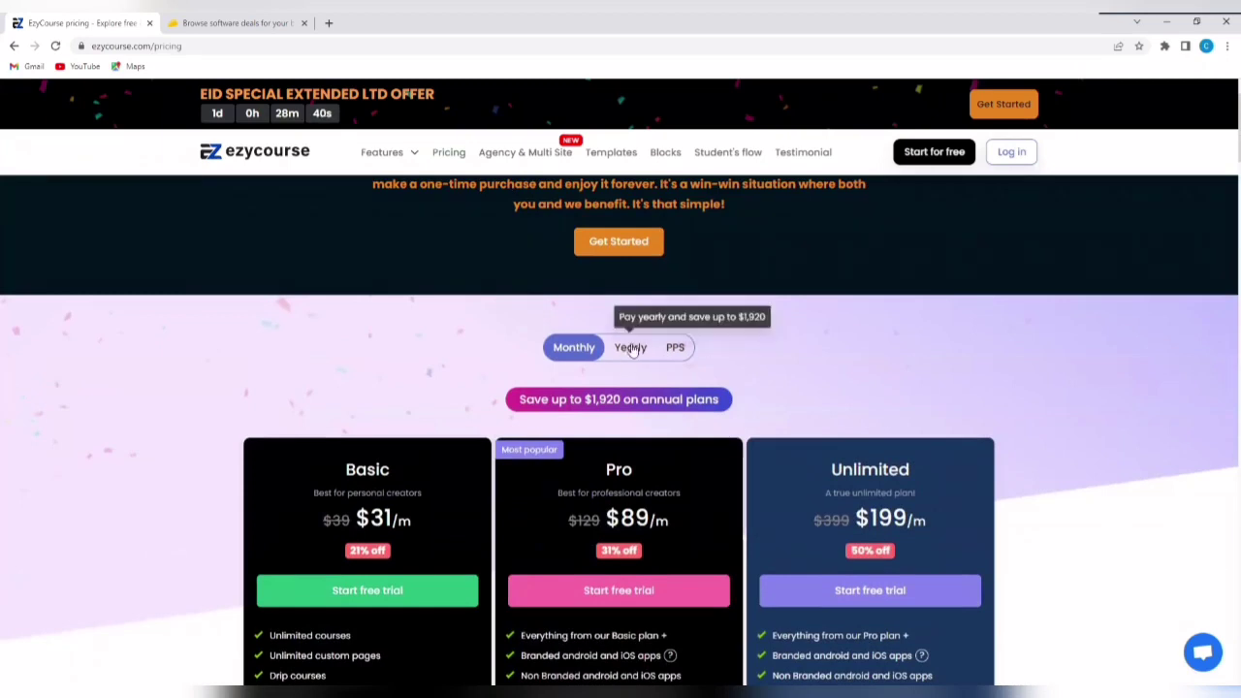
Review yearly plan prices, then show the PPS tiers: $45, $89 and $249
left_click(631, 349)
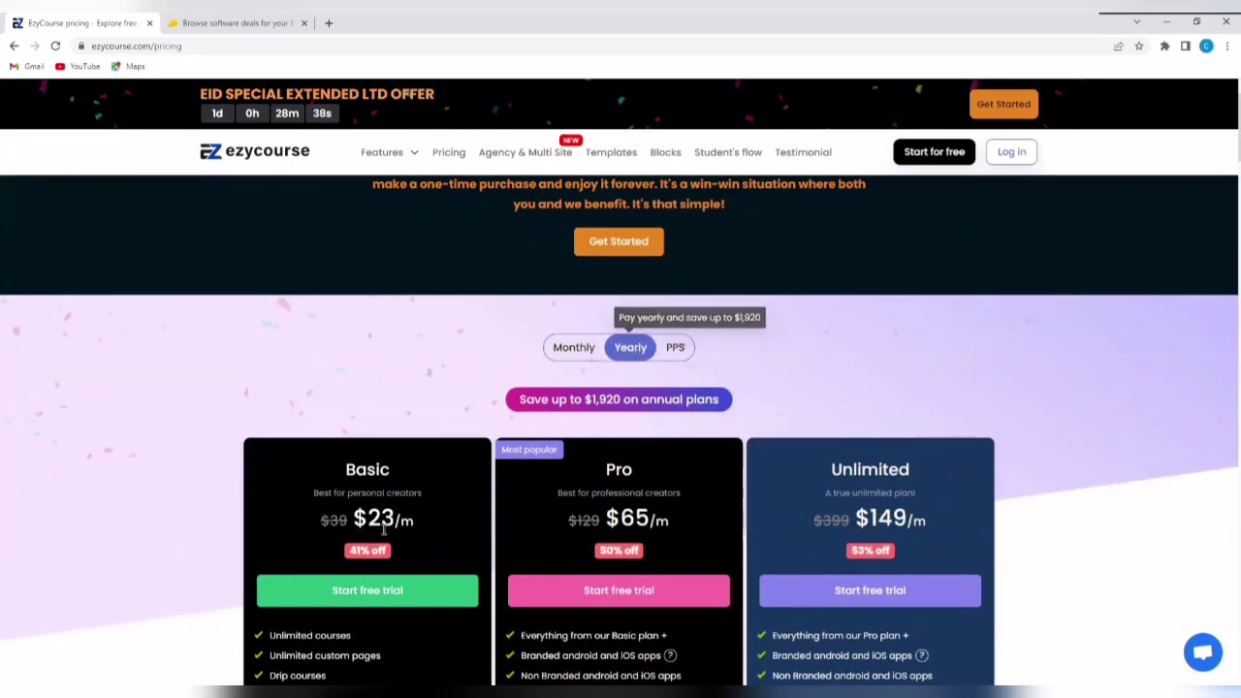
scroll(391, 511, "down", 1)
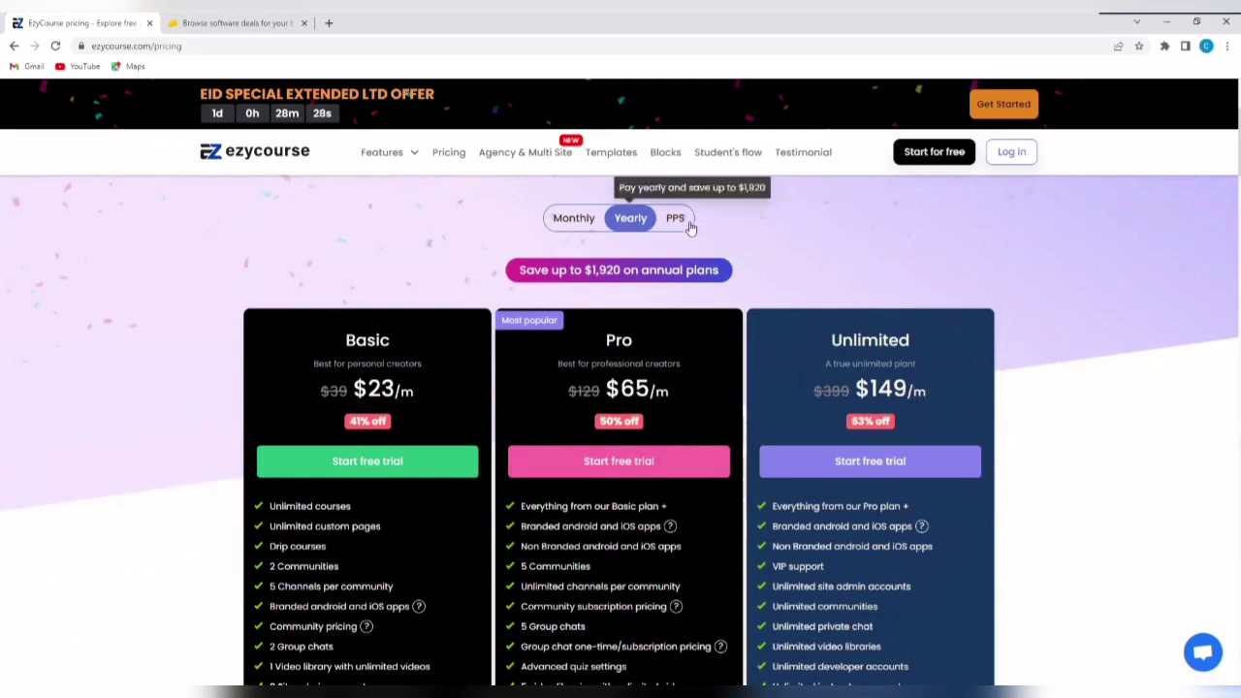
mouse_move(674, 347)
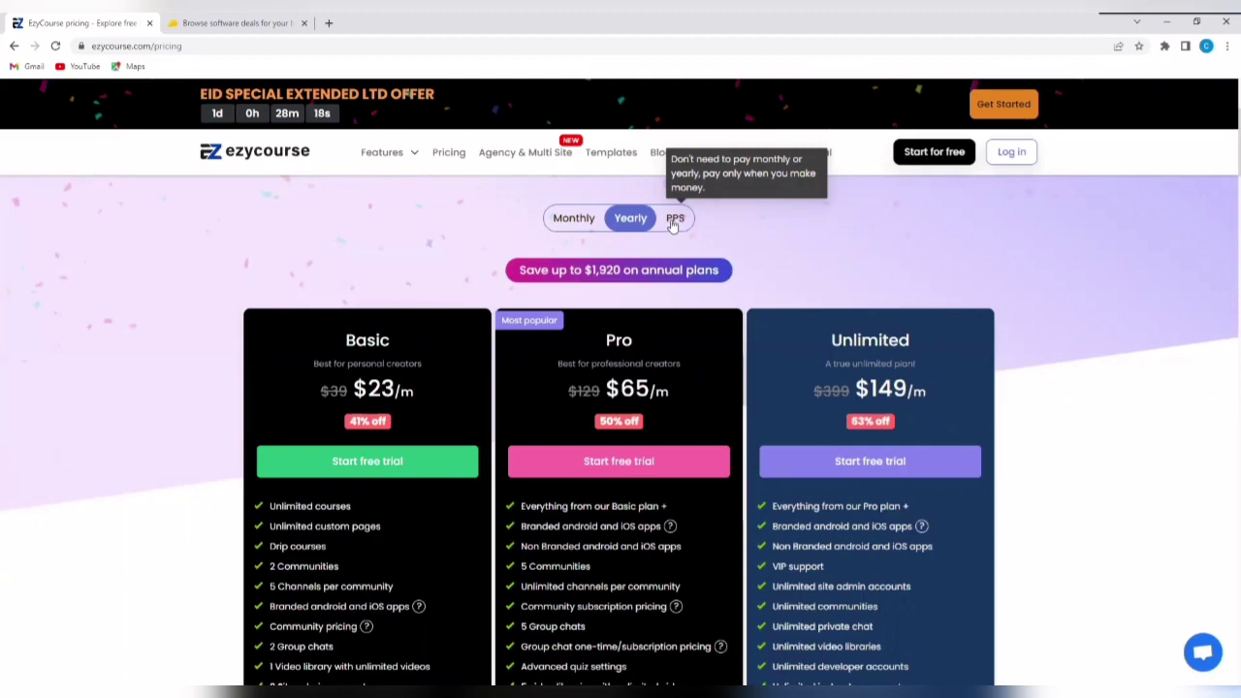
left_click(672, 225)
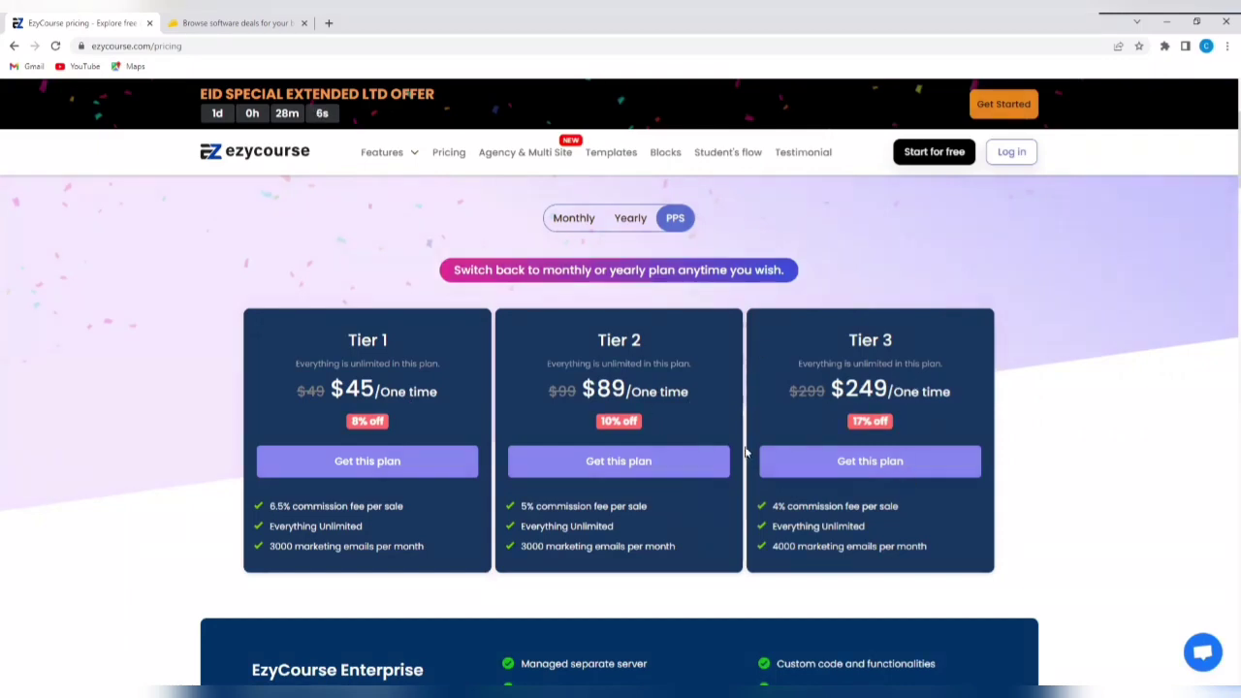
scroll(531, 481, "down", 2)
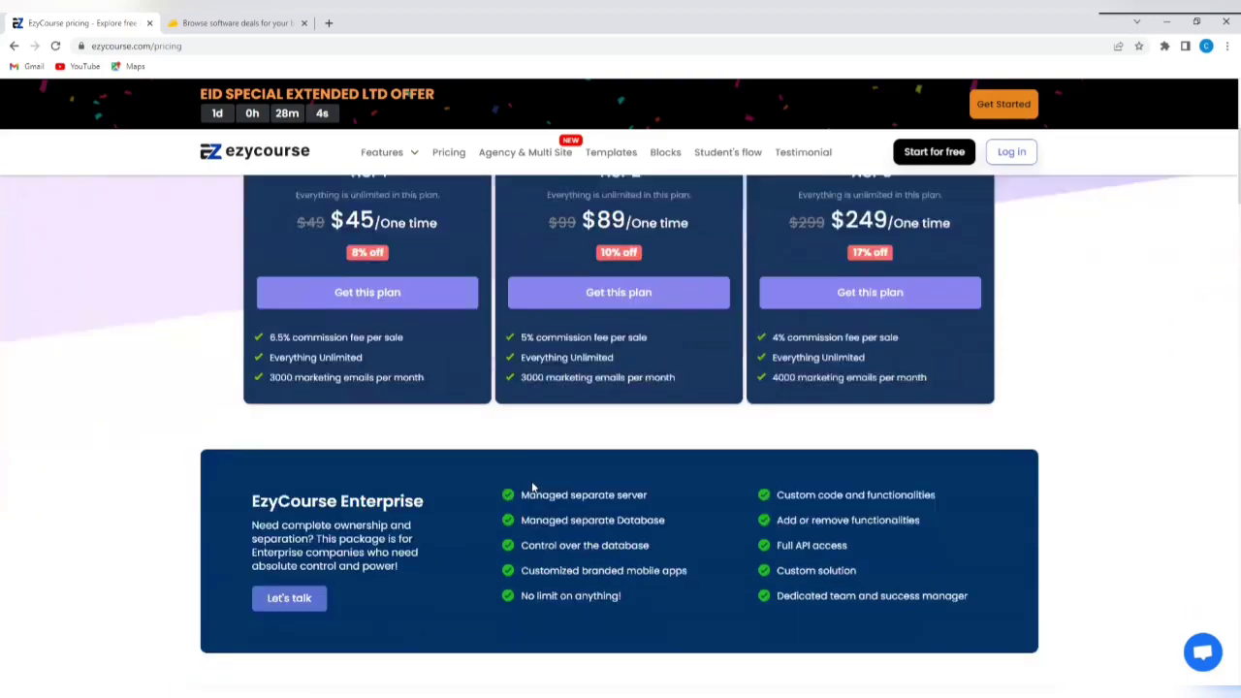
scroll(531, 486, "down", 2)
scroll(531, 486, "down", 3)
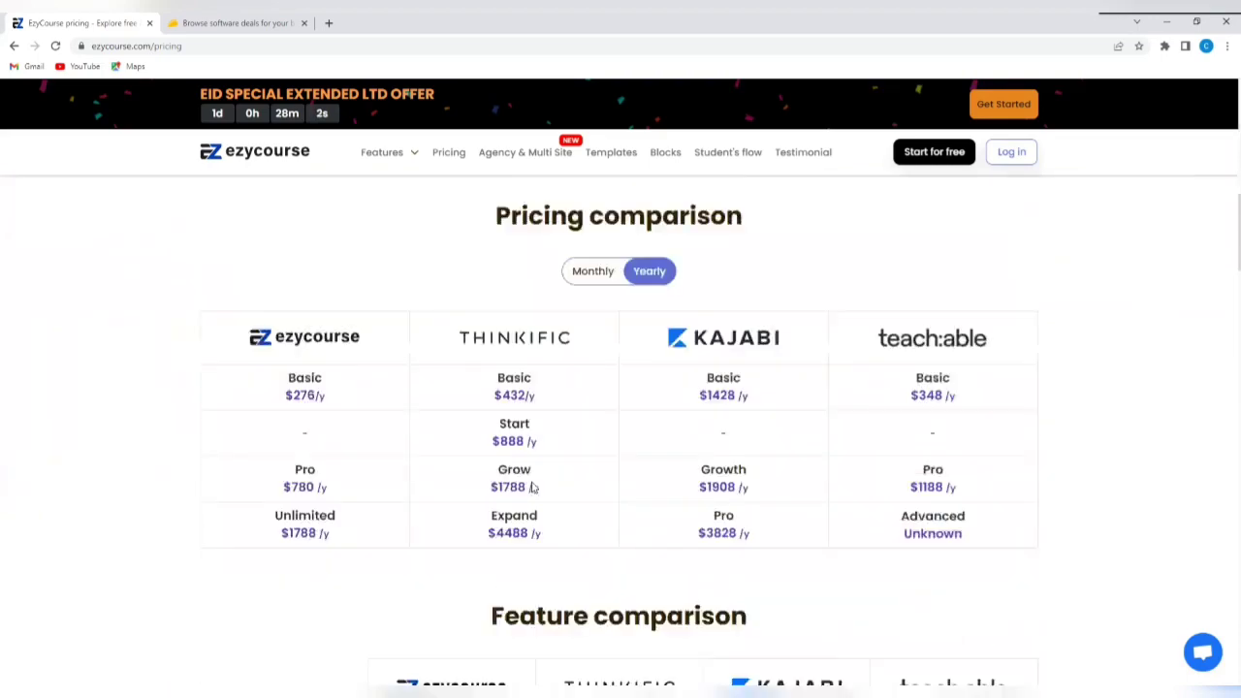
scroll(531, 486, "down", 1)
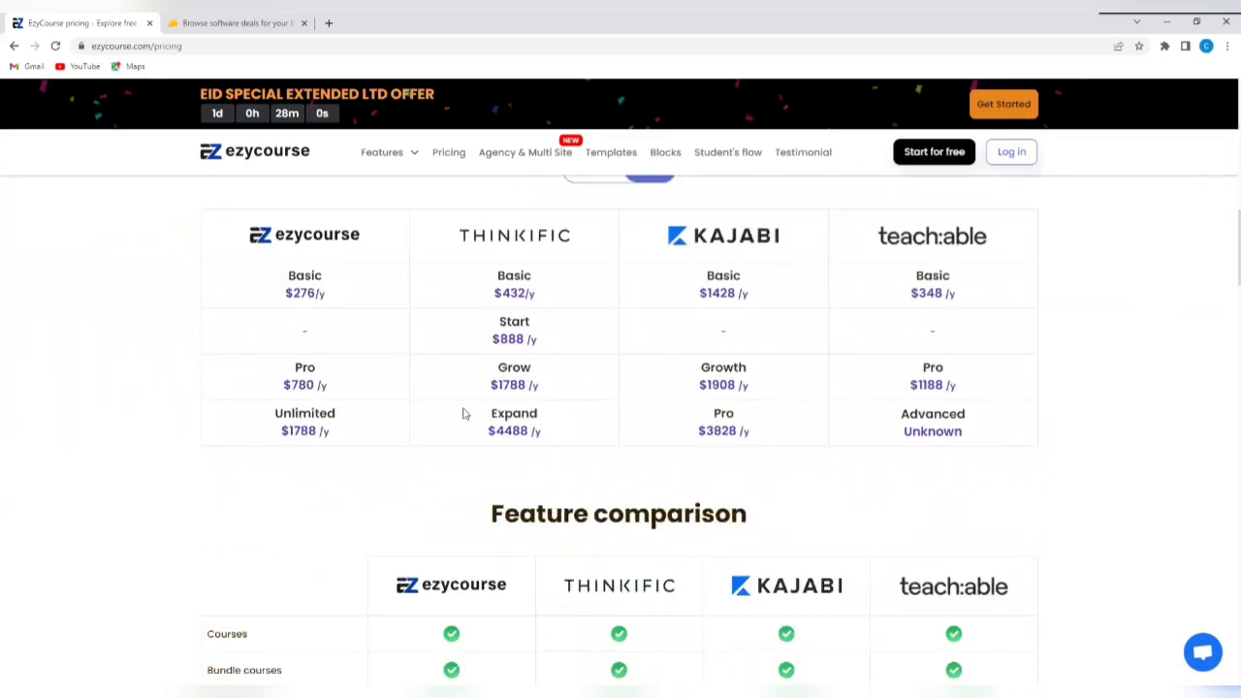
scroll(464, 417, "down", 2)
scroll(462, 446, "down", 2)
scroll(462, 446, "down", 2)
scroll(463, 447, "down", 4)
scroll(462, 447, "down", 3)
scroll(462, 447, "down", 2)
scroll(463, 447, "down", 1)
scroll(462, 446, "up", 3)
scroll(462, 447, "up", 3)
scroll(463, 446, "up", 4)
scroll(462, 447, "up", 3)
scroll(462, 447, "up", 1)
scroll(462, 446, "up", 2)
scroll(462, 445, "up", 1)
scroll(427, 436, "down", 1)
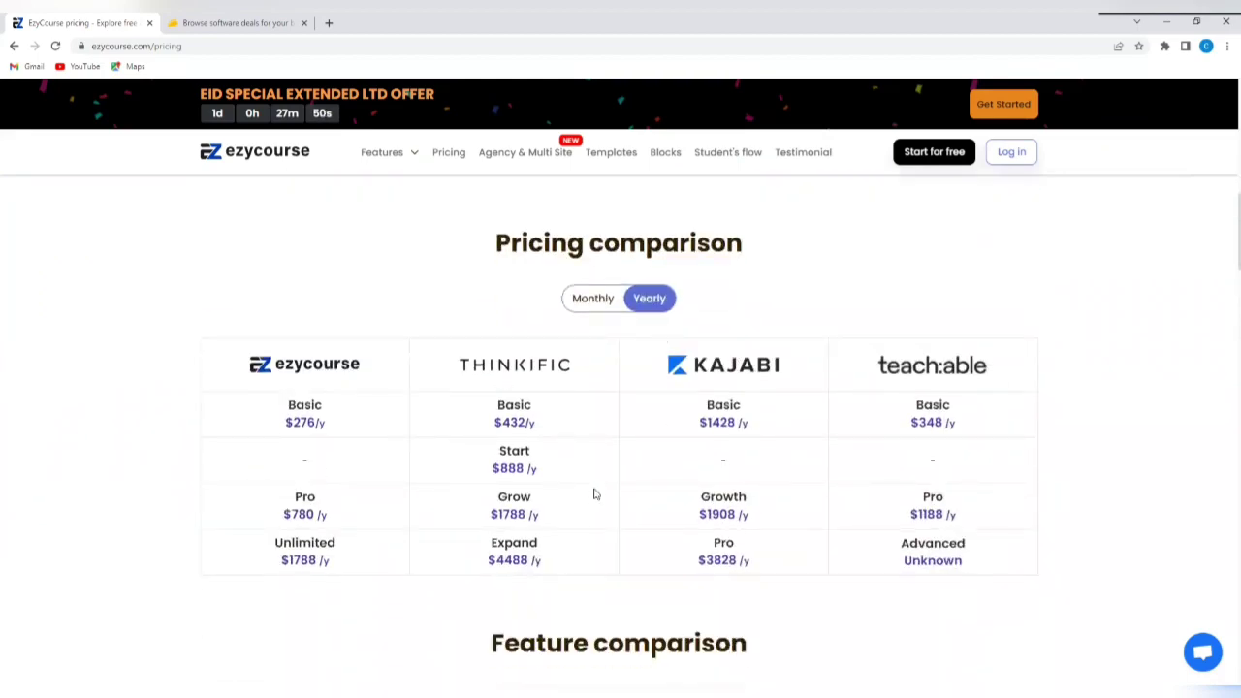
scroll(595, 494, "up", 3)
scroll(595, 494, "up", 3)
scroll(595, 494, "up", 3)
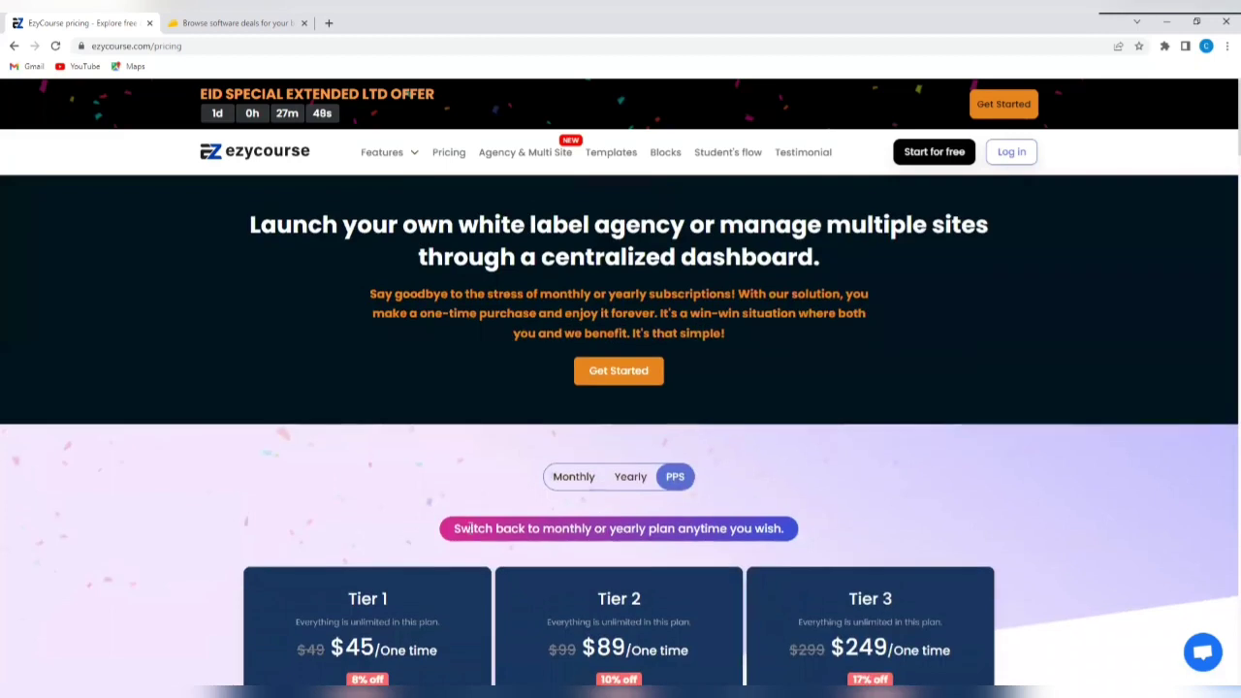
Open the EzyCourse deal's details page from the AppSumo search results tab
left_click(227, 23)
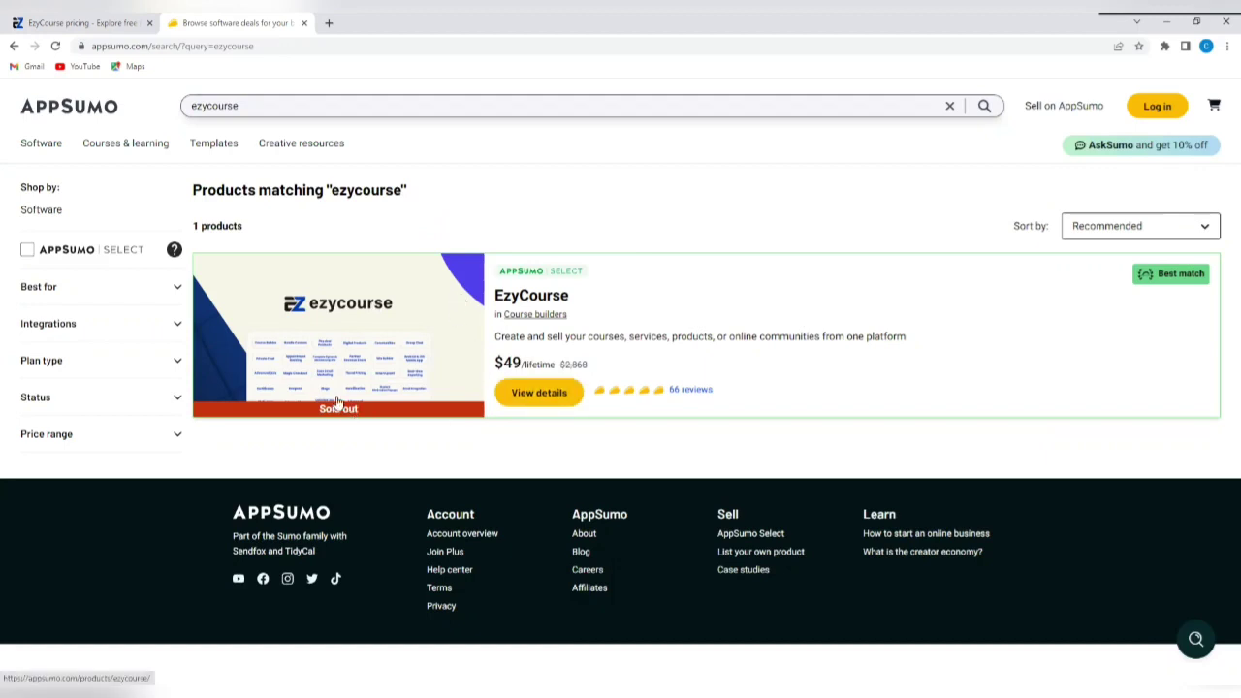
left_click(540, 393)
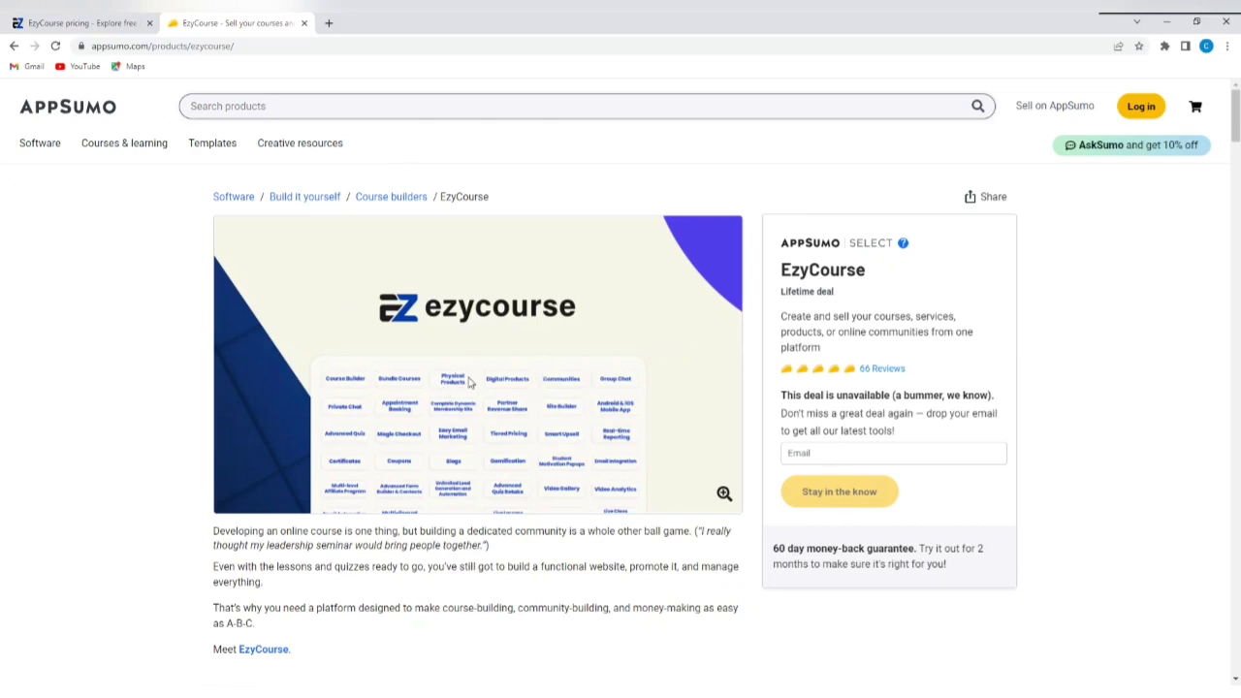
Start a monthly Basic plan free trial and reach the EzyCourse admin dashboard
left_click(114, 29)
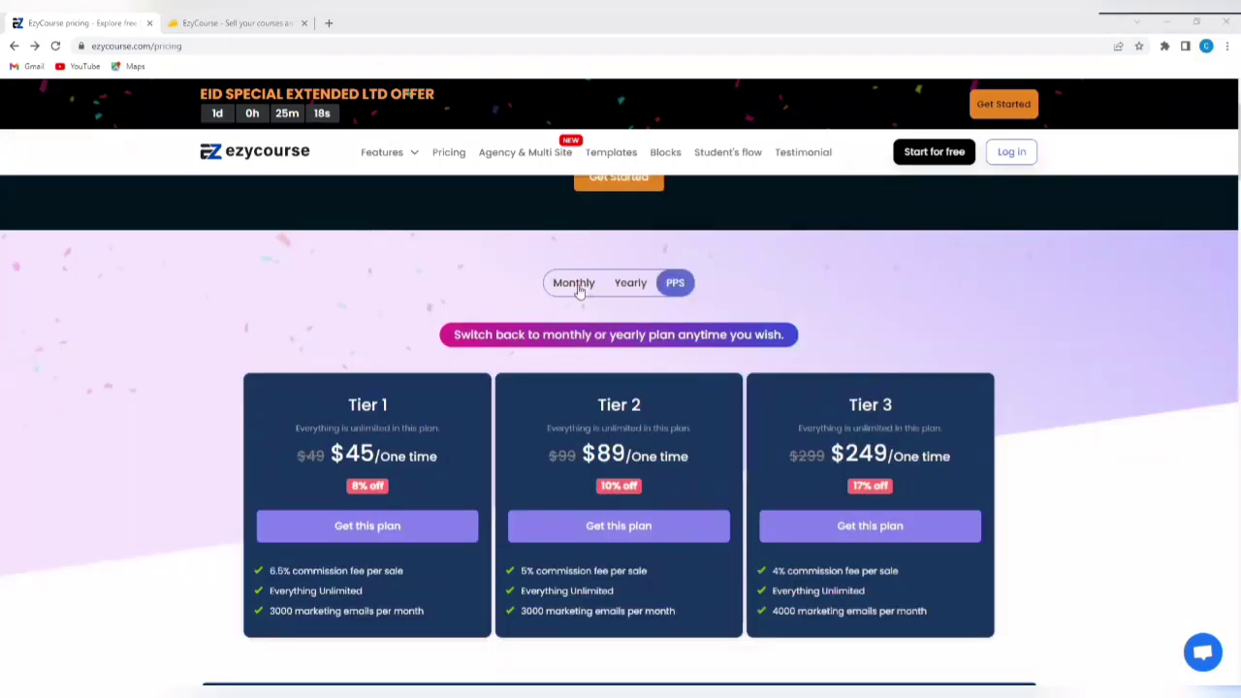
left_click(575, 285)
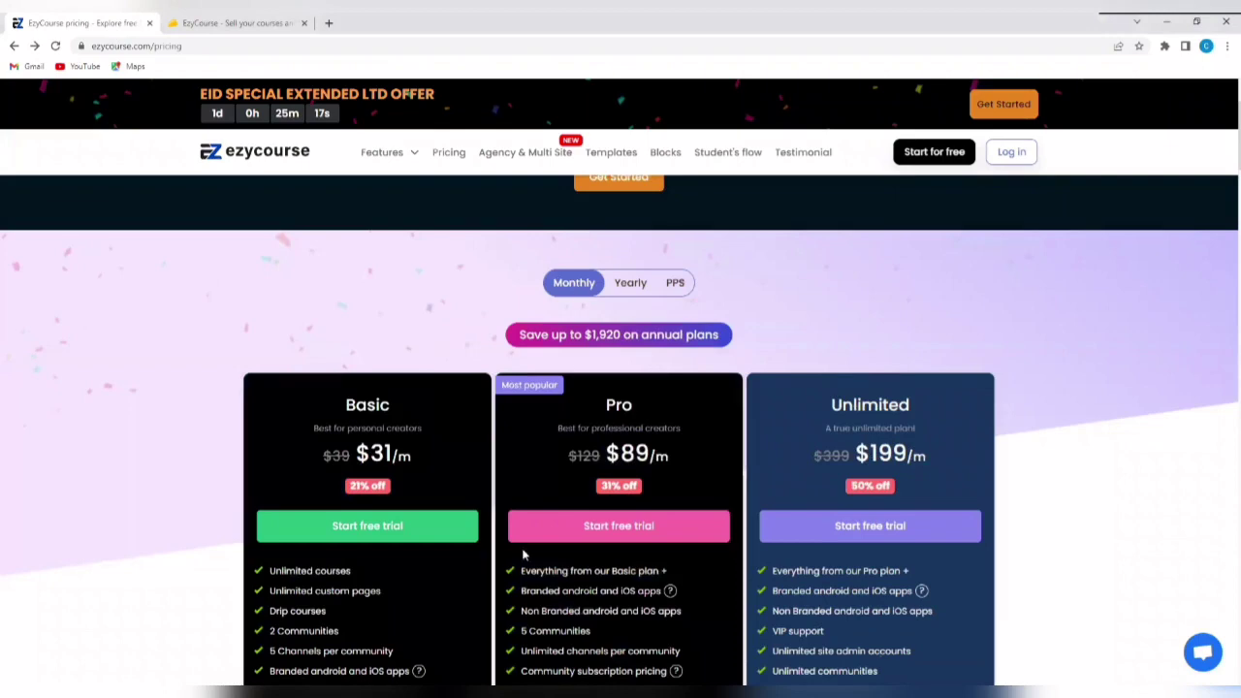
left_click(353, 531)
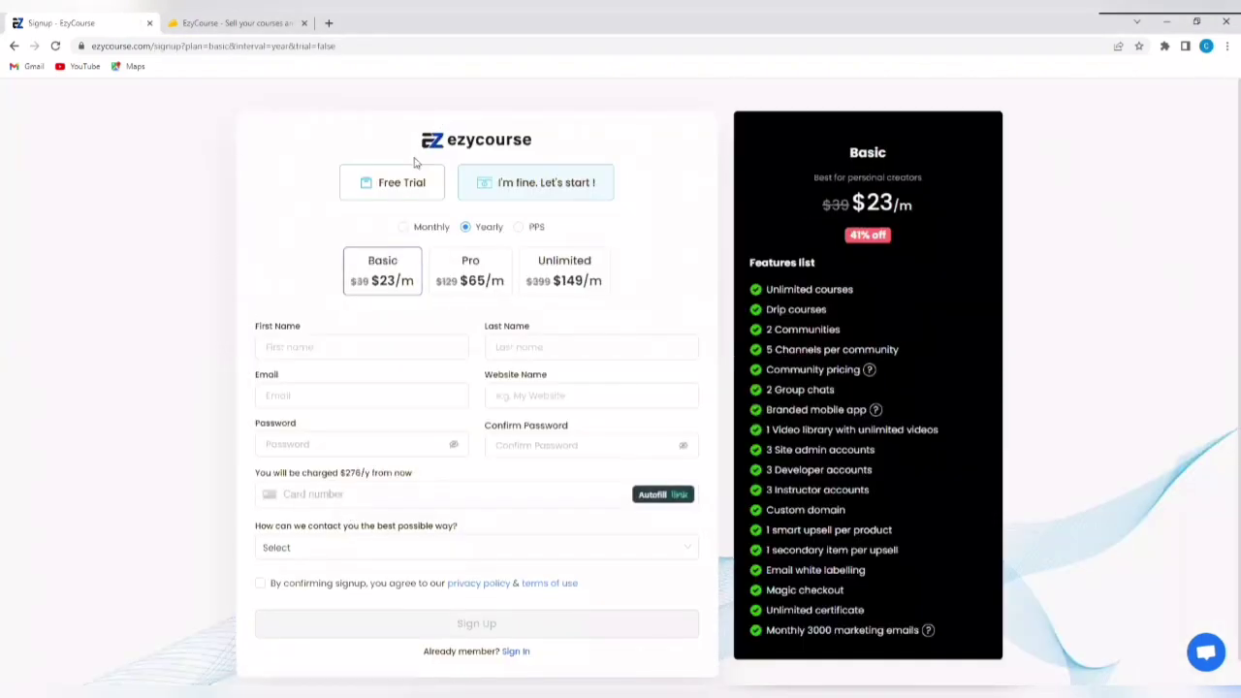
left_click(410, 188)
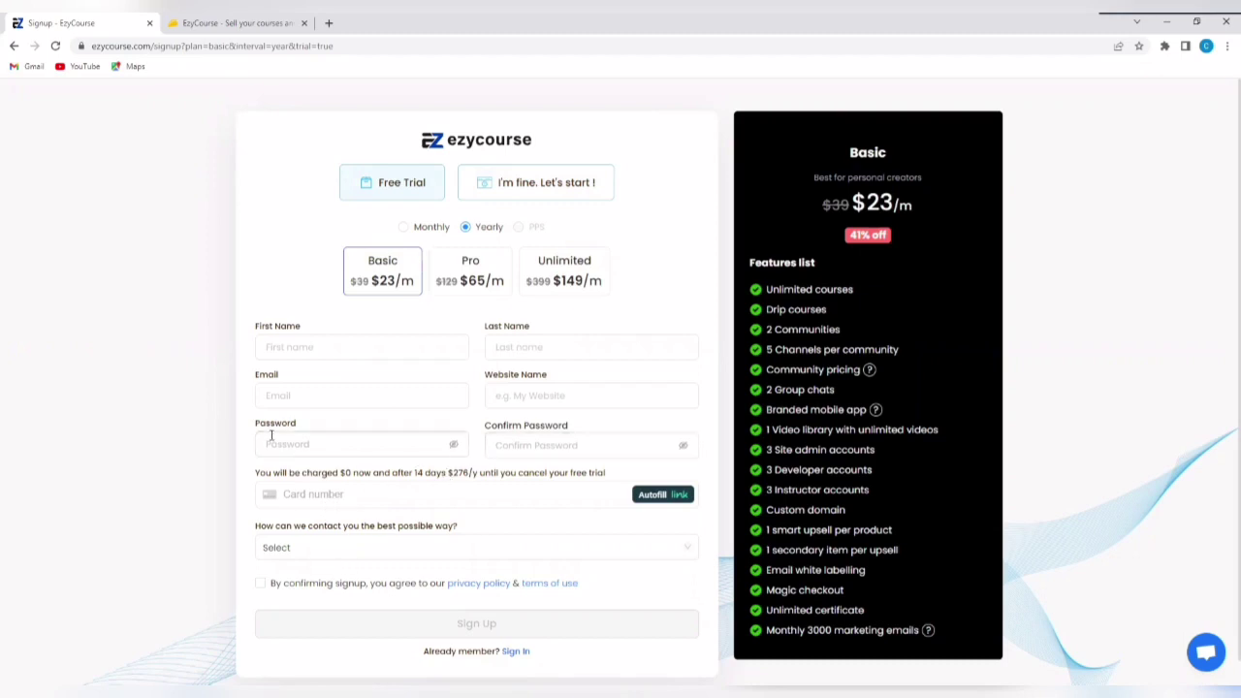
scroll(357, 509, "down", 1)
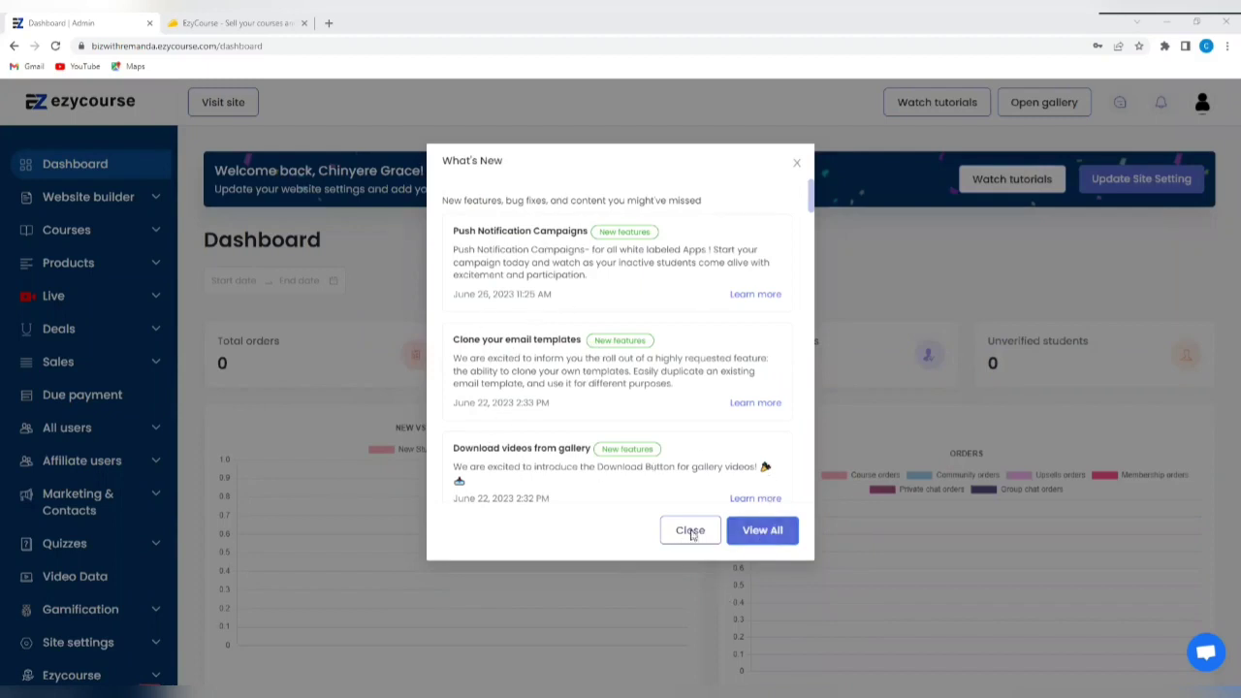
Close the What's New dialog, select Deals in the sidebar and scroll the dashboard
left_click(690, 532)
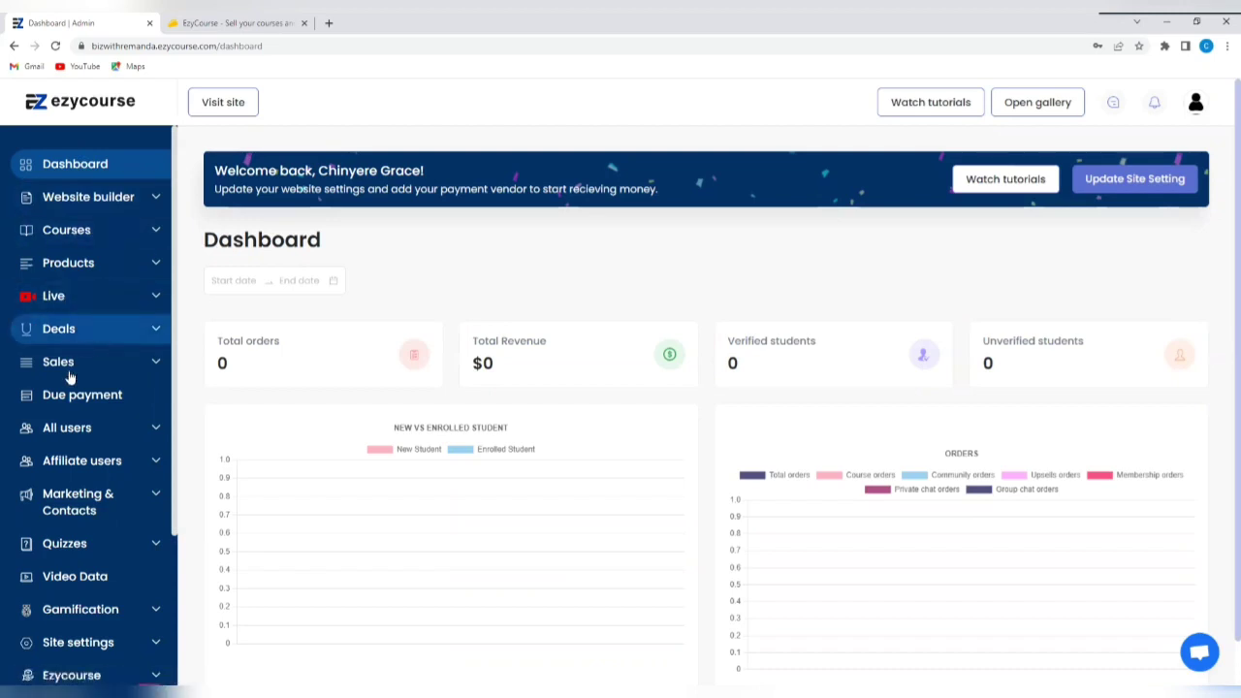
left_click(93, 331)
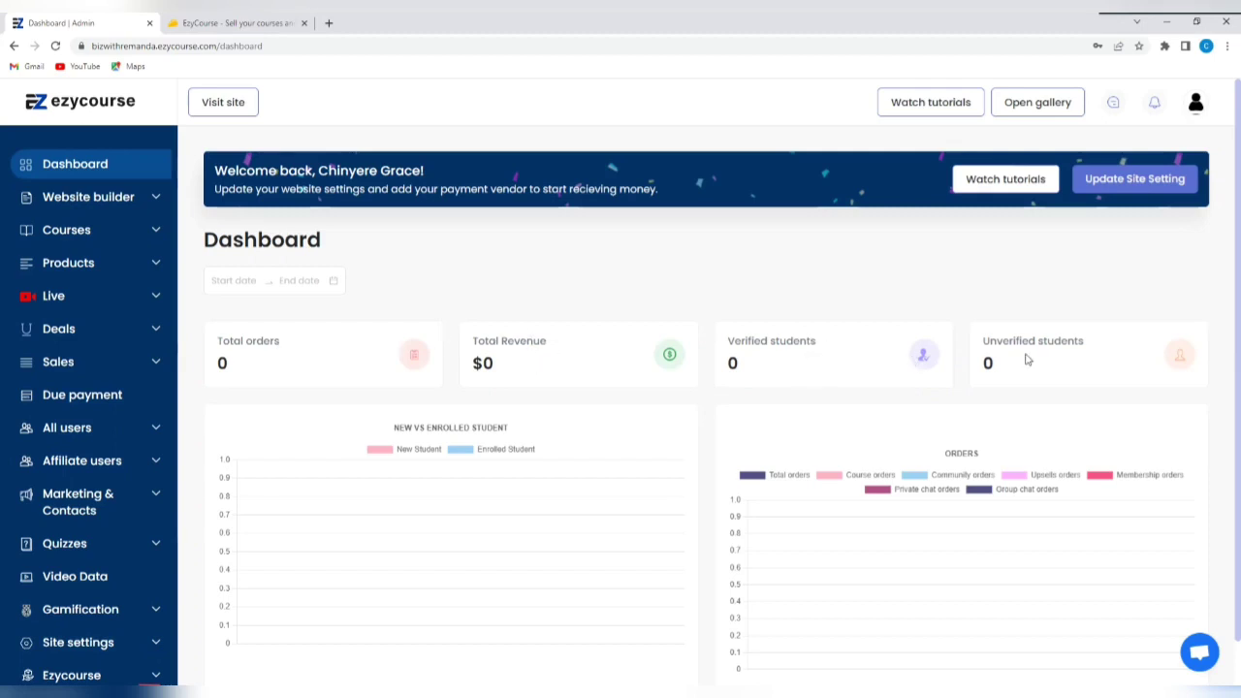
scroll(1025, 359, "down", 1)
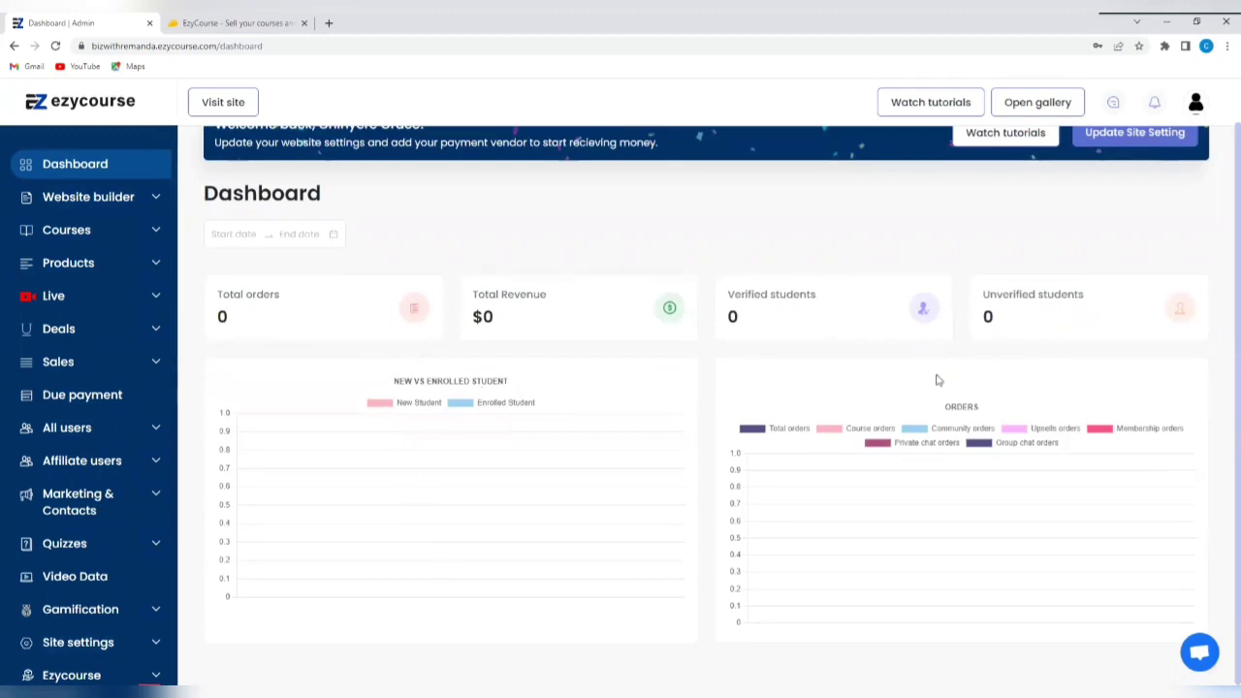
scroll(554, 470, "up", 1)
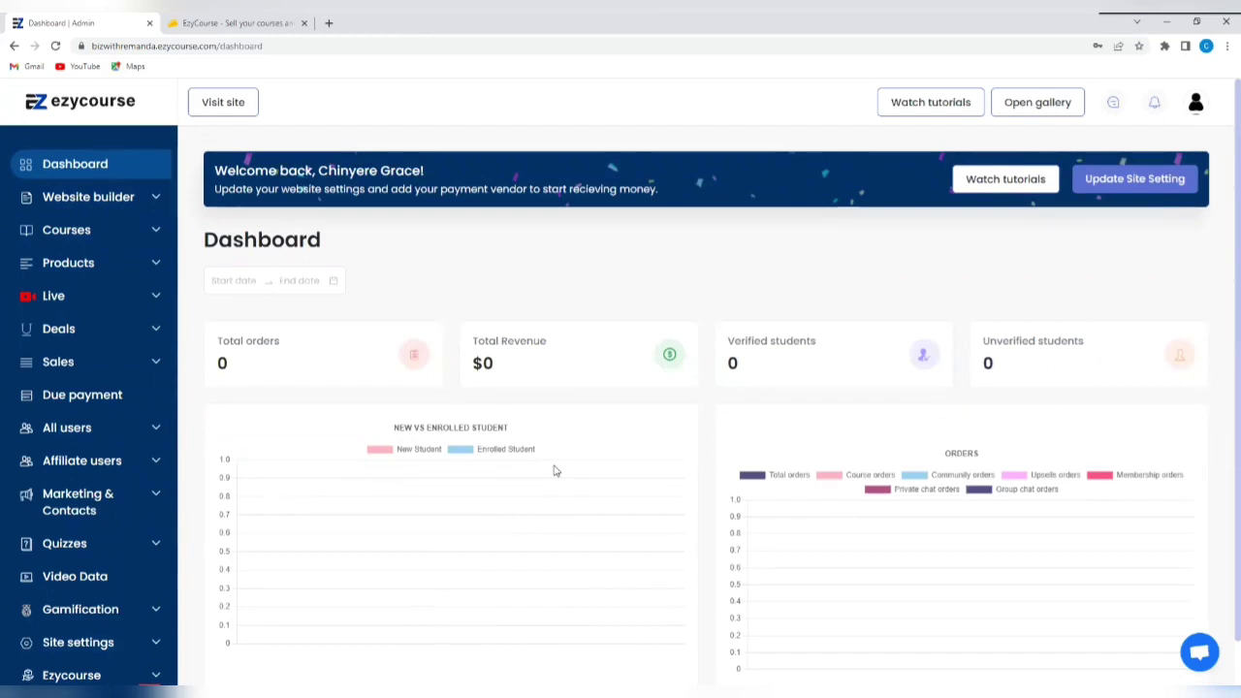
Under Website builder open All site pages, then scroll through the live default homepage
left_click(153, 198)
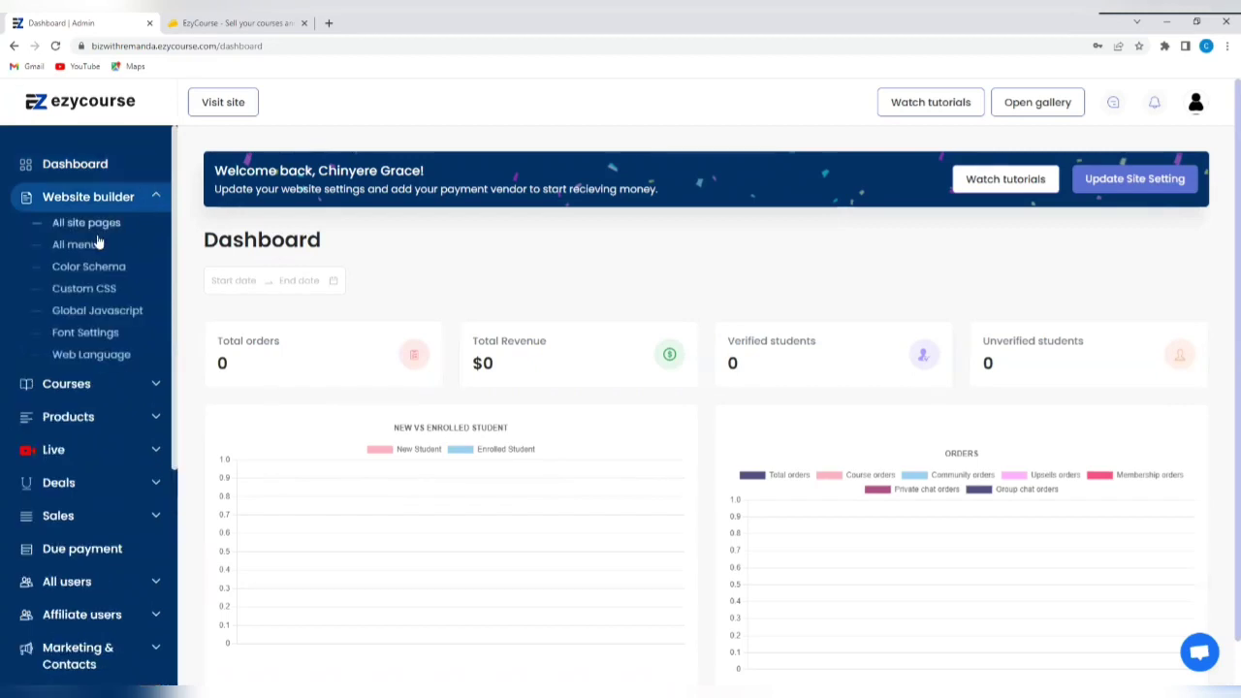
left_click(109, 224)
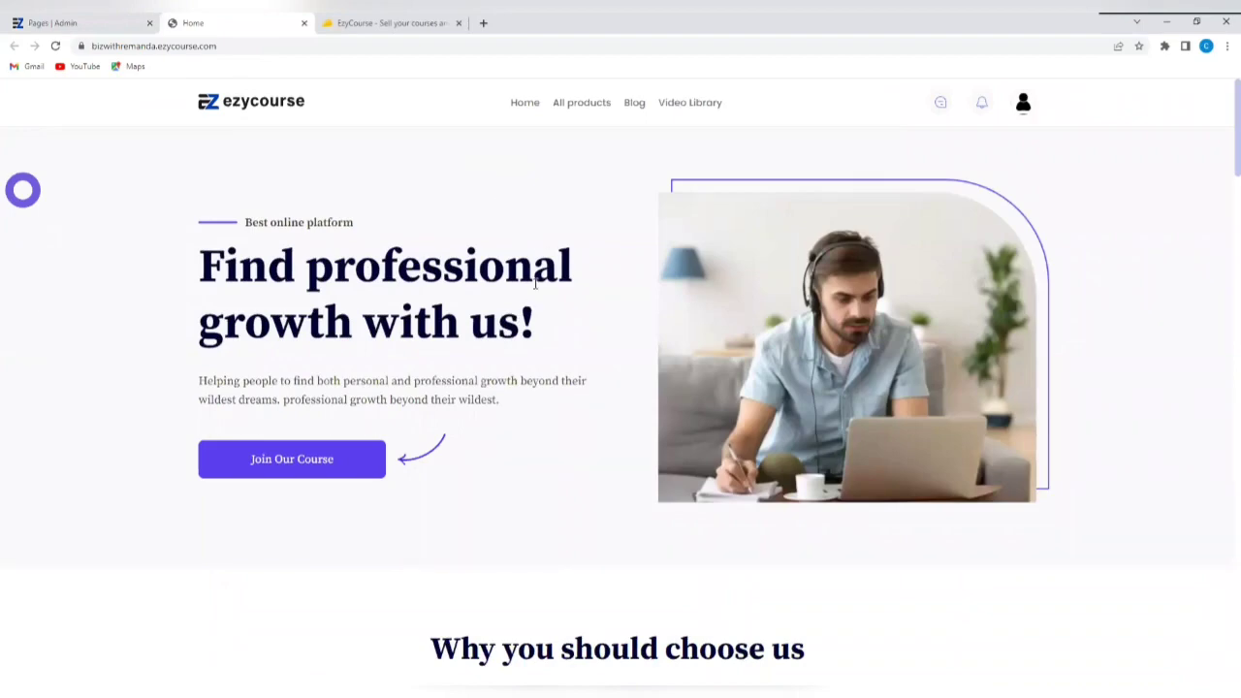
scroll(534, 283, "down", 1)
scroll(534, 281, "down", 2)
scroll(535, 286, "down", 4)
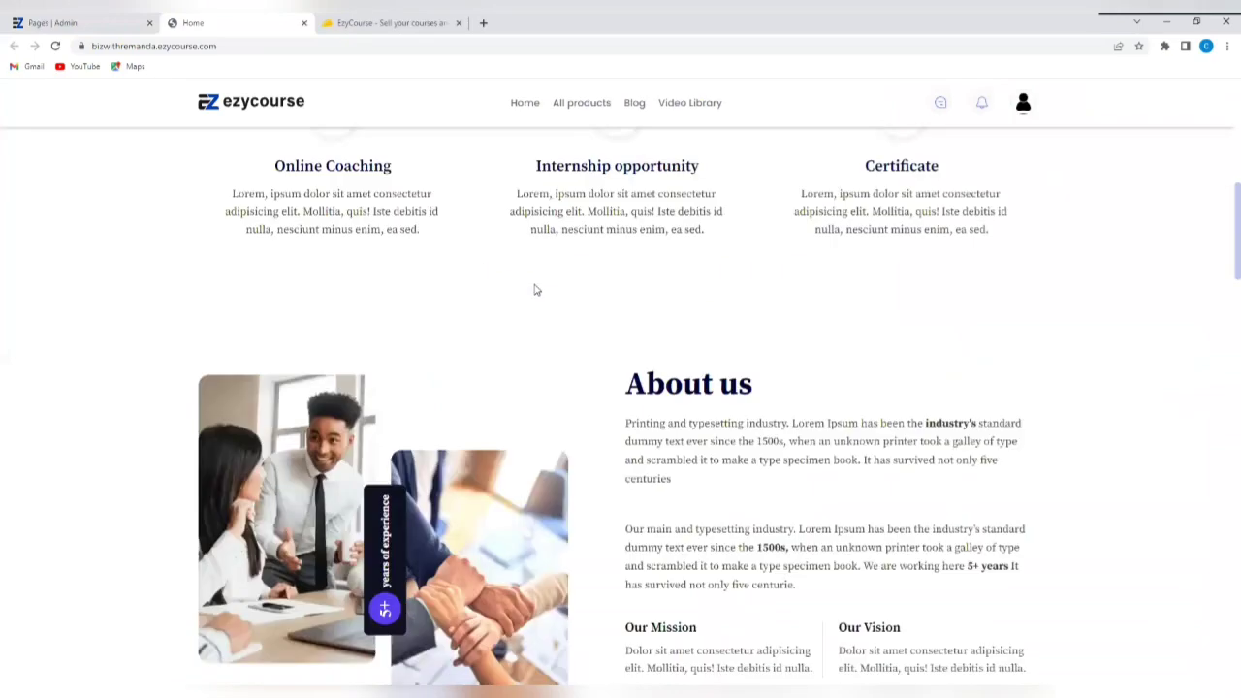
scroll(536, 289, "down", 4)
scroll(536, 288, "up", 1)
scroll(536, 289, "up", 2)
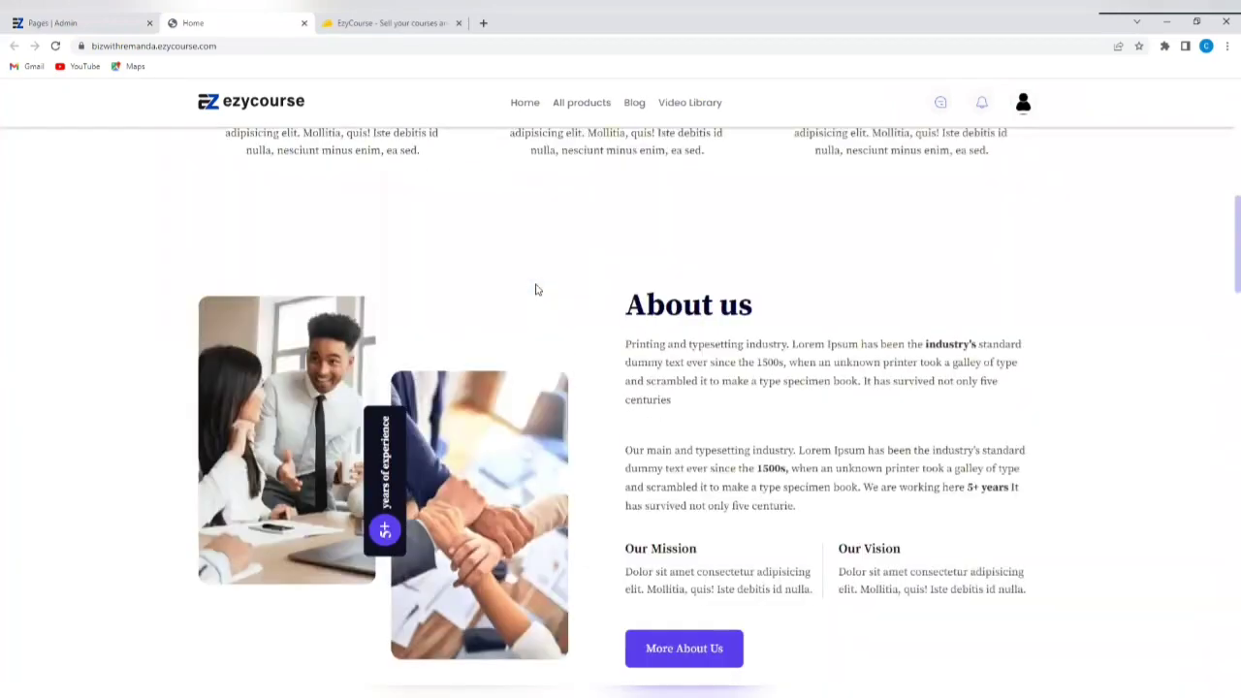
scroll(536, 288, "up", 5)
scroll(536, 288, "up", 1)
Back in the admin pages list, open the Footer page, then the Menu List
left_click(53, 22)
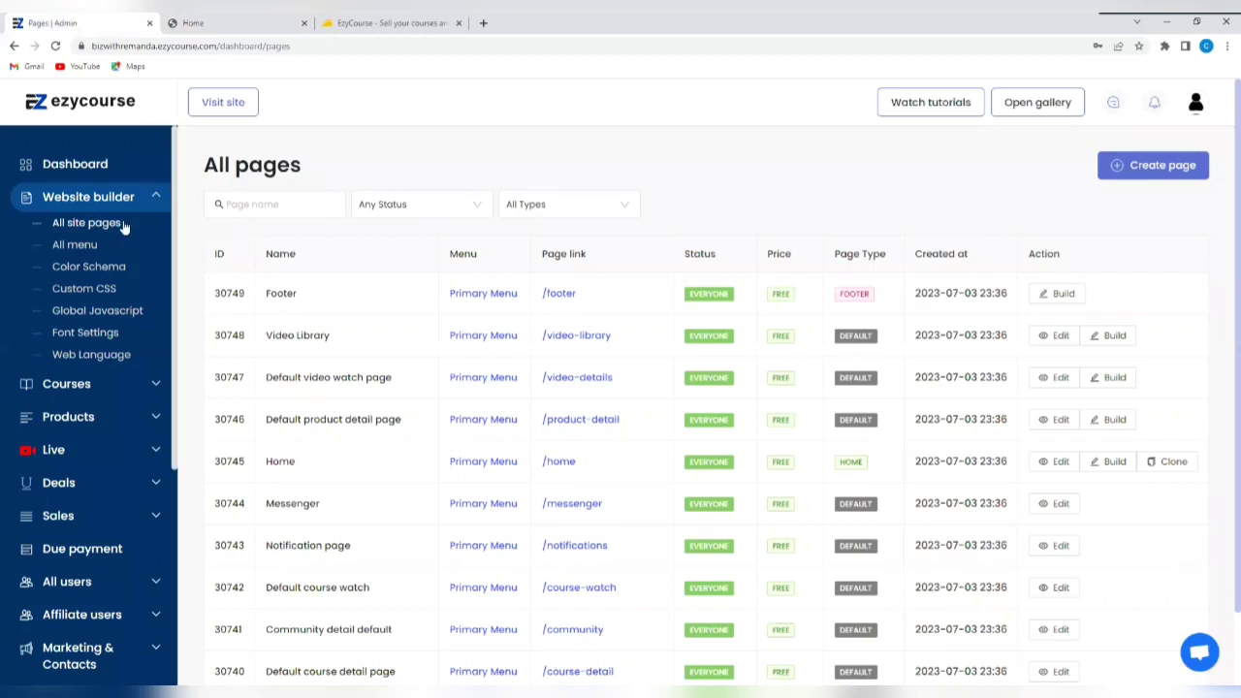
left_click(1061, 298)
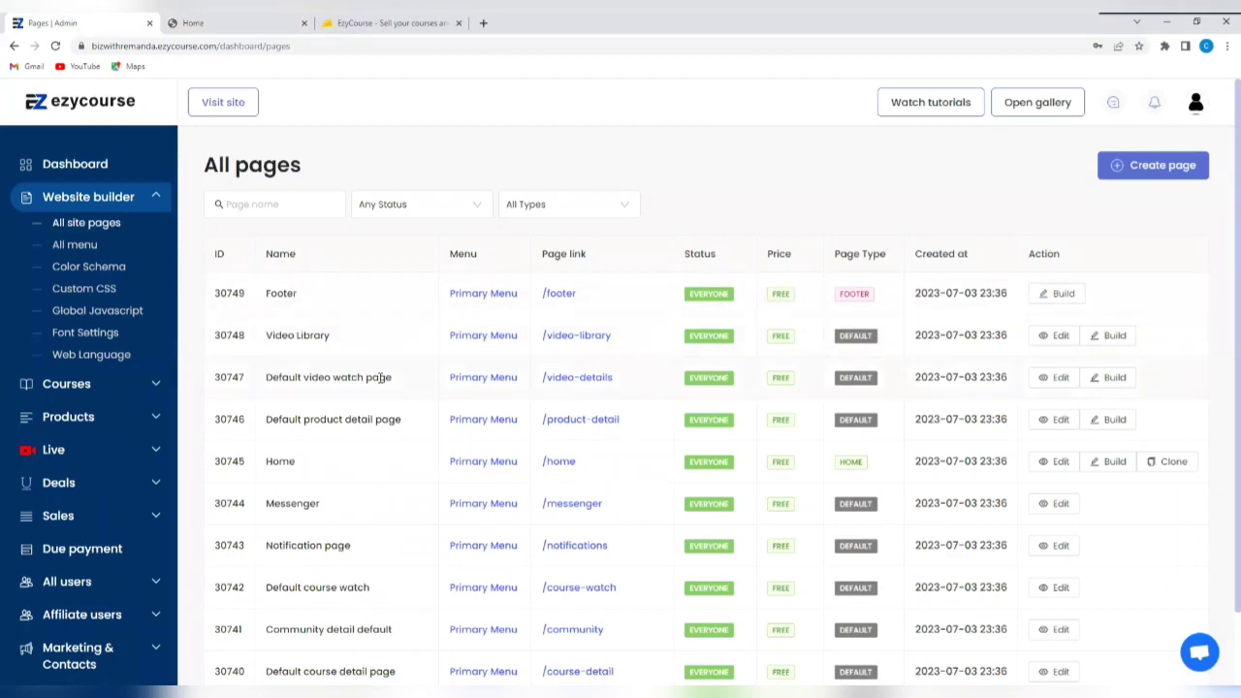
scroll(325, 448, "down", 1)
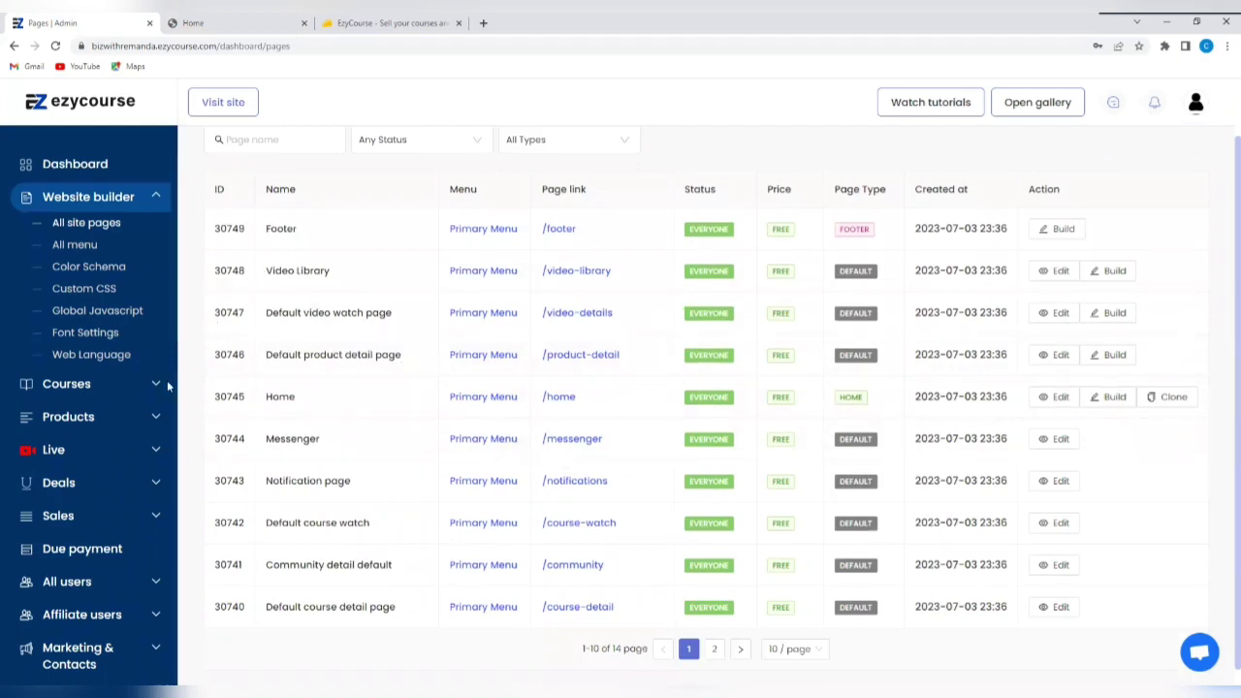
left_click(94, 251)
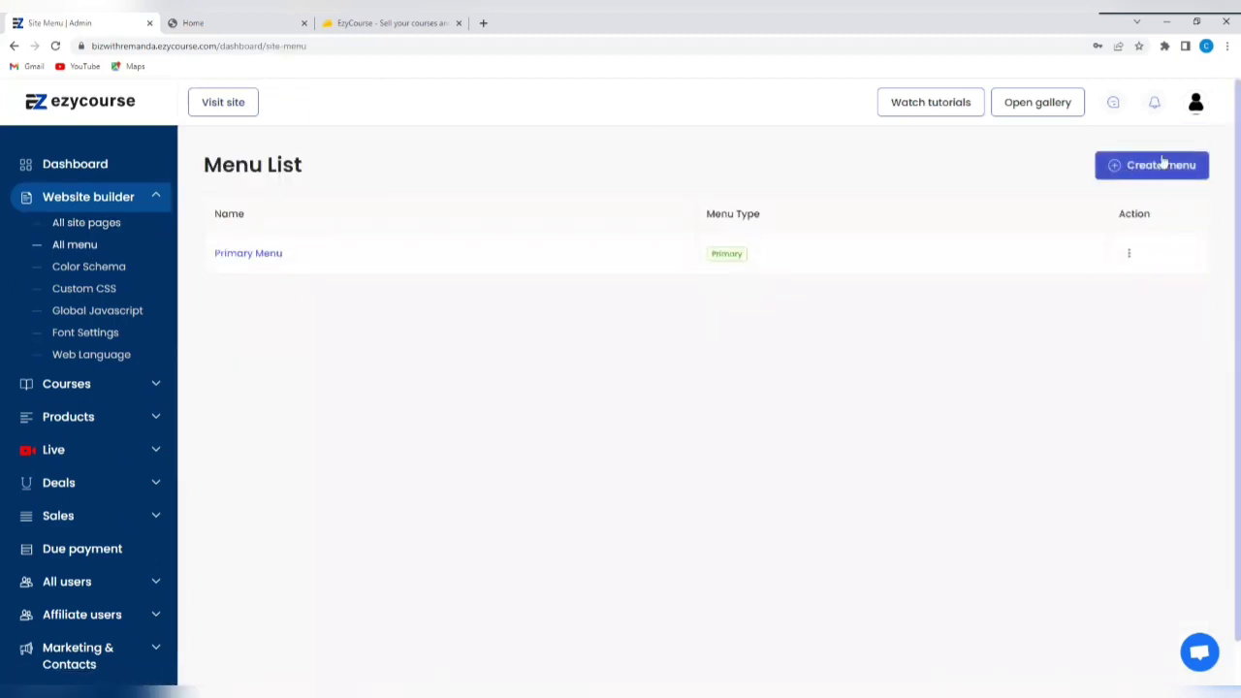
View the Color Palette settings, then the Custom CSS settings
left_click(85, 268)
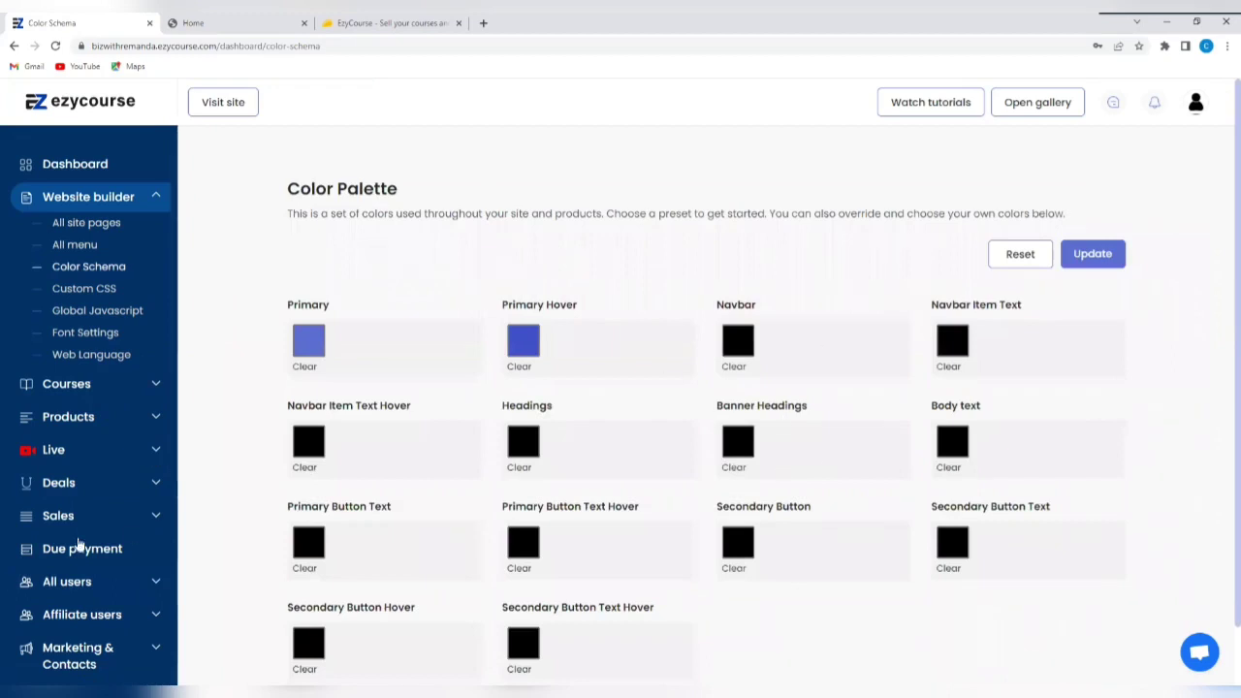
left_click(84, 289)
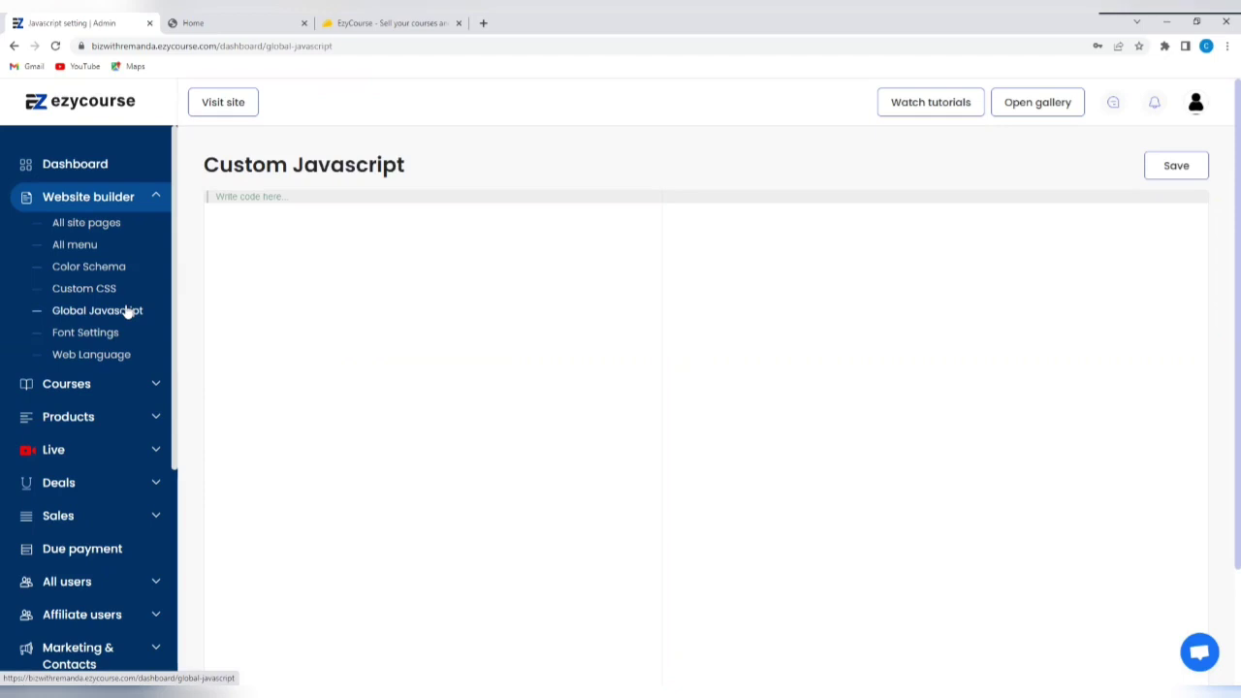
Expand Courses in the sidebar and open the empty All courses list
left_click(158, 387)
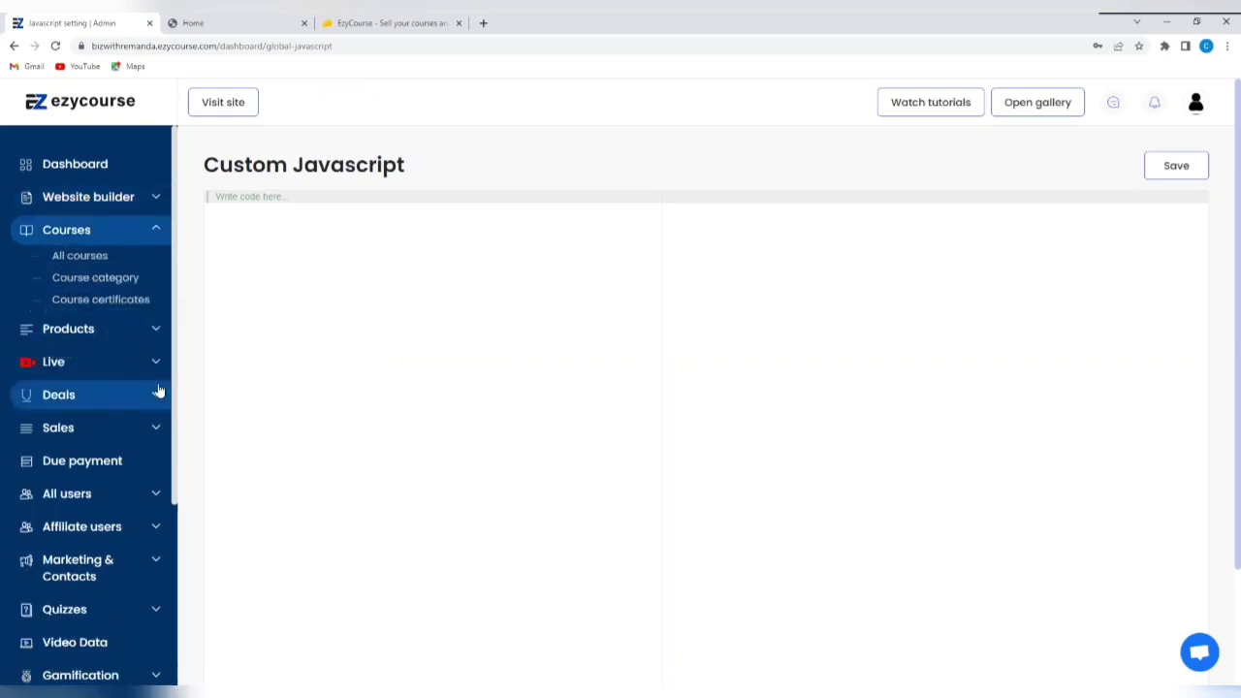
left_click(94, 258)
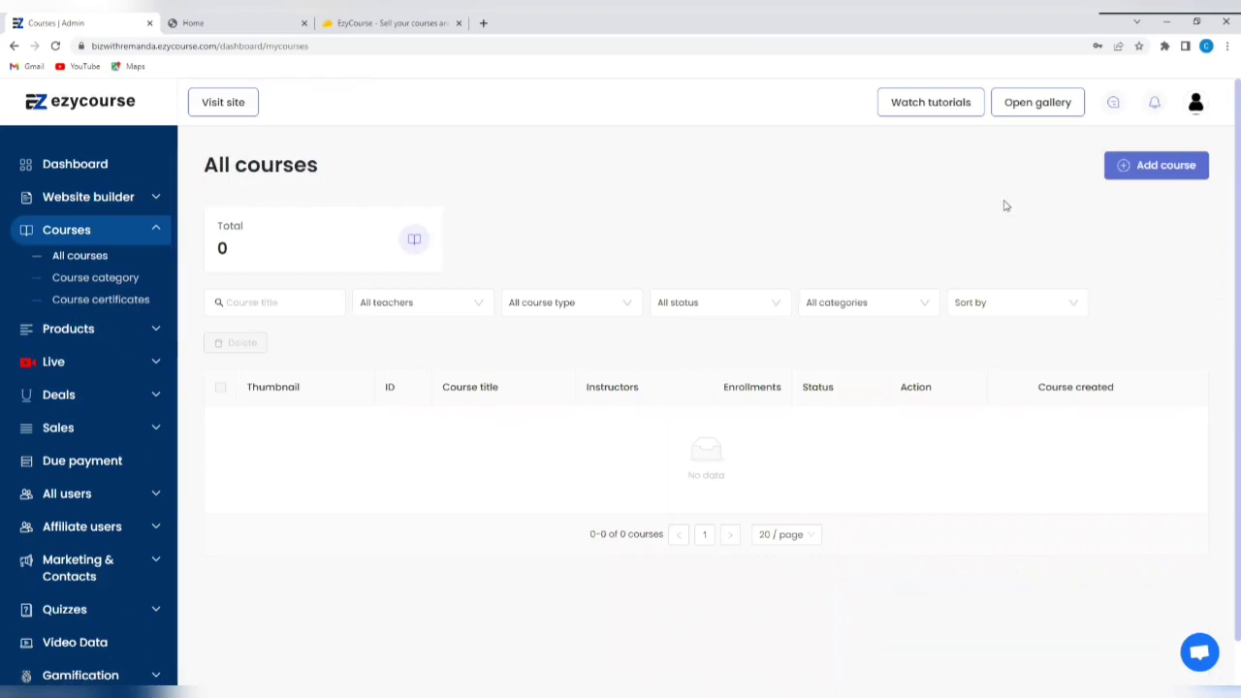
Start a single course named 'Ezycourse Tutorial' with a short tutorial description
left_click(1141, 166)
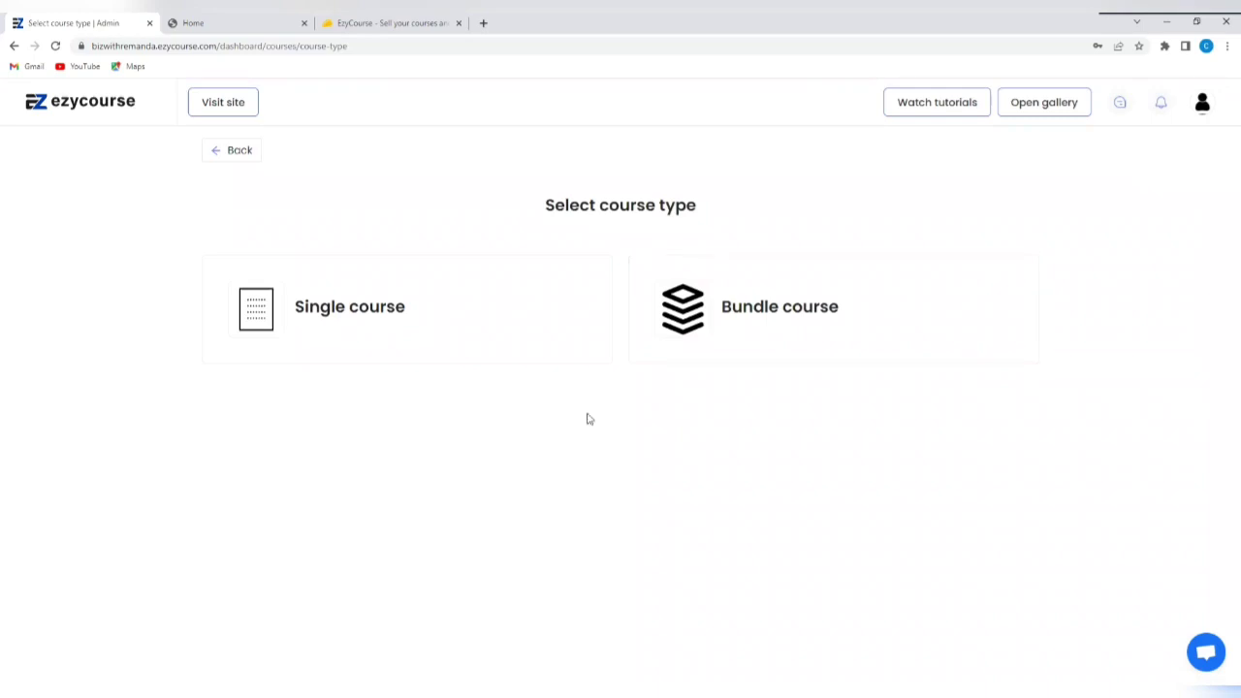
left_click(329, 326)
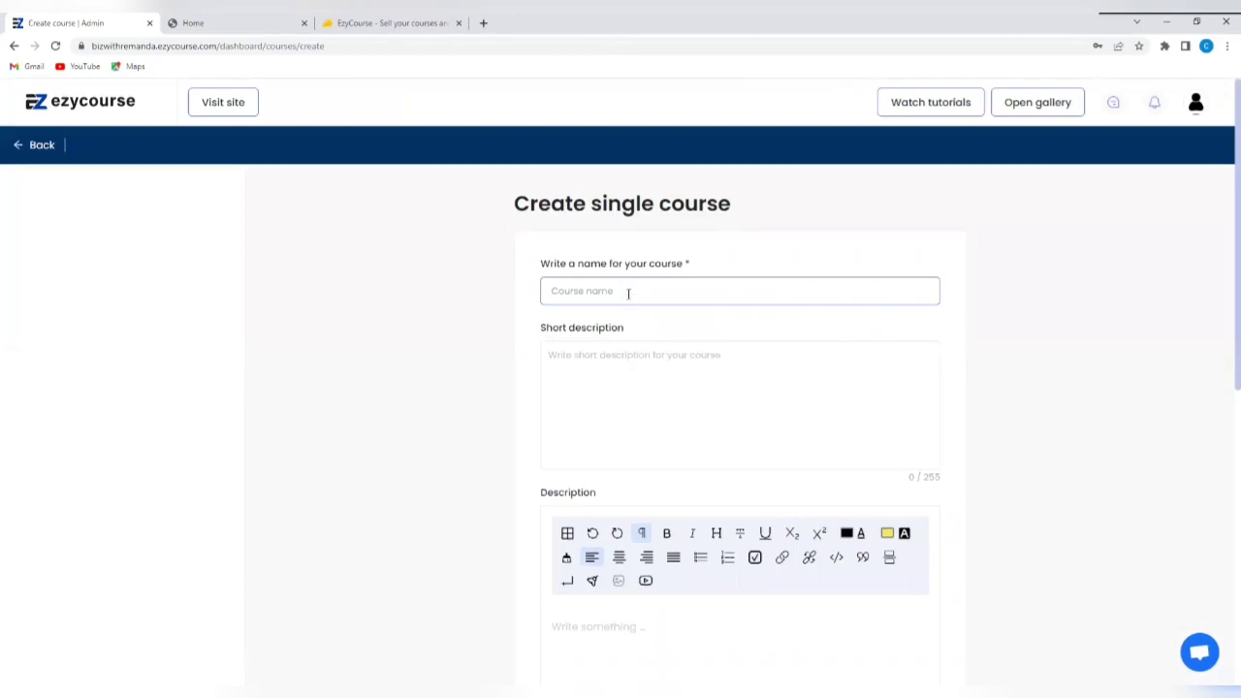
type("Ezycourse Tutorial")
left_click(607, 373)
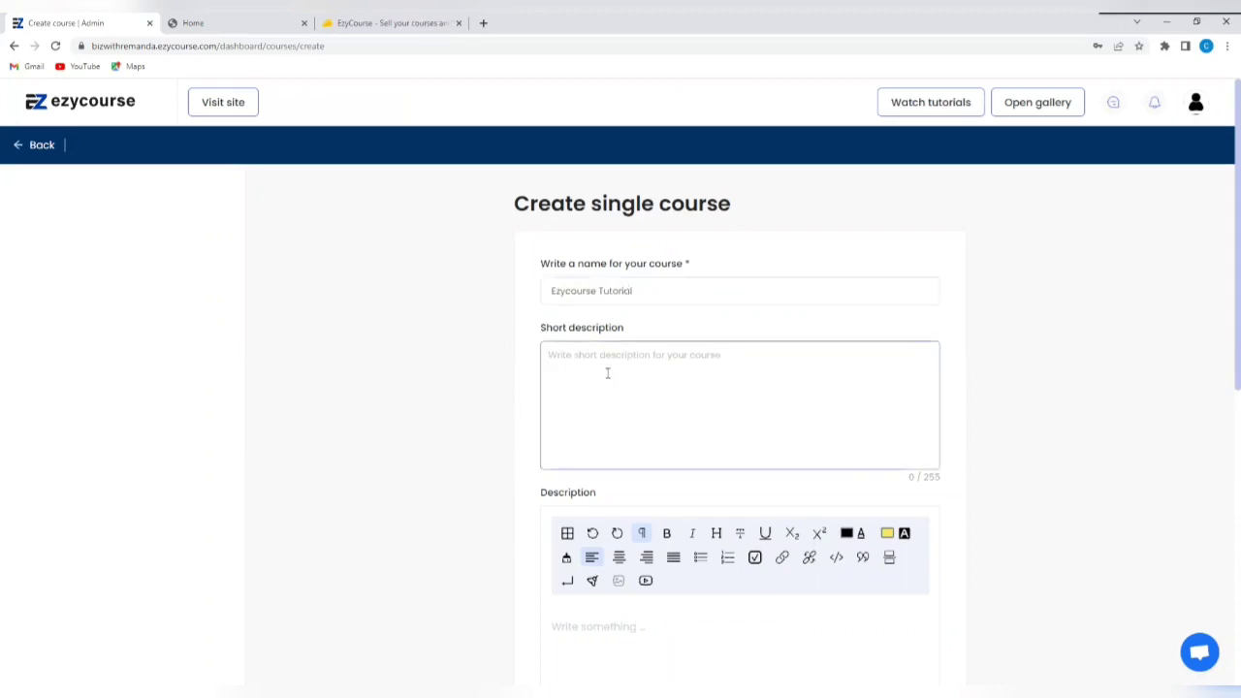
type("Ezy course t")
type("utorial")
Keep the course Public and Published and create it
scroll(582, 382, "down", 3)
scroll(616, 436, "down", 1)
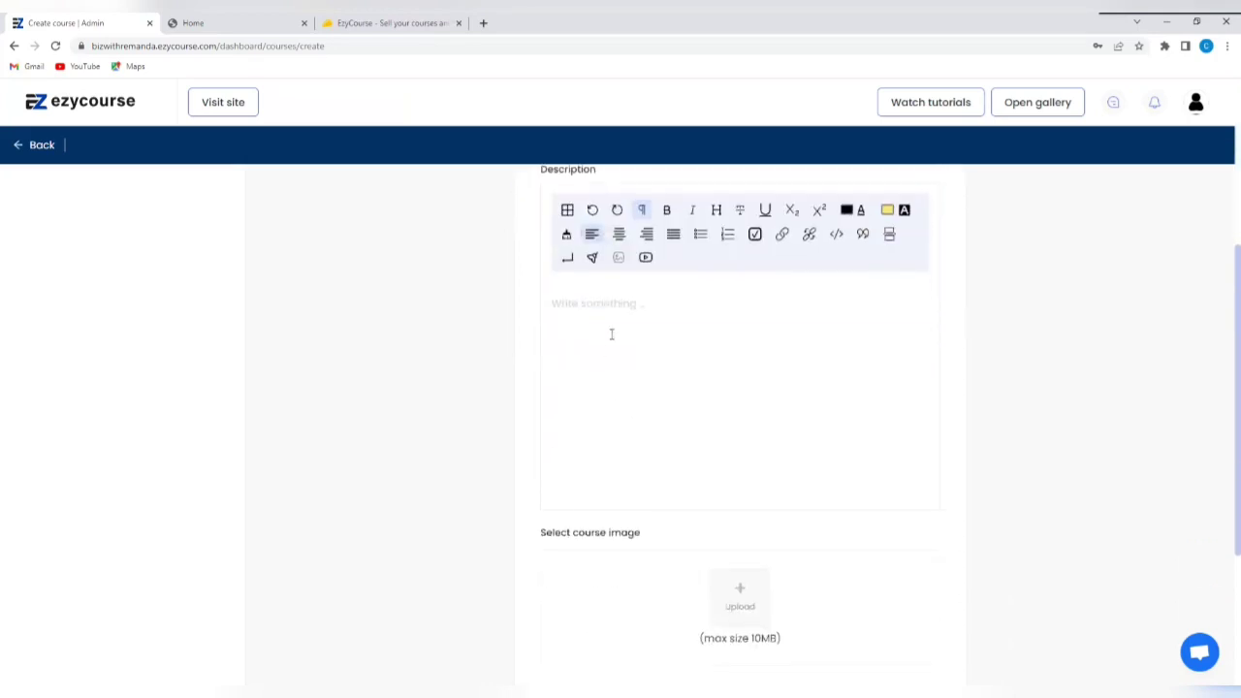
scroll(691, 362, "down", 2)
scroll(687, 368, "down", 3)
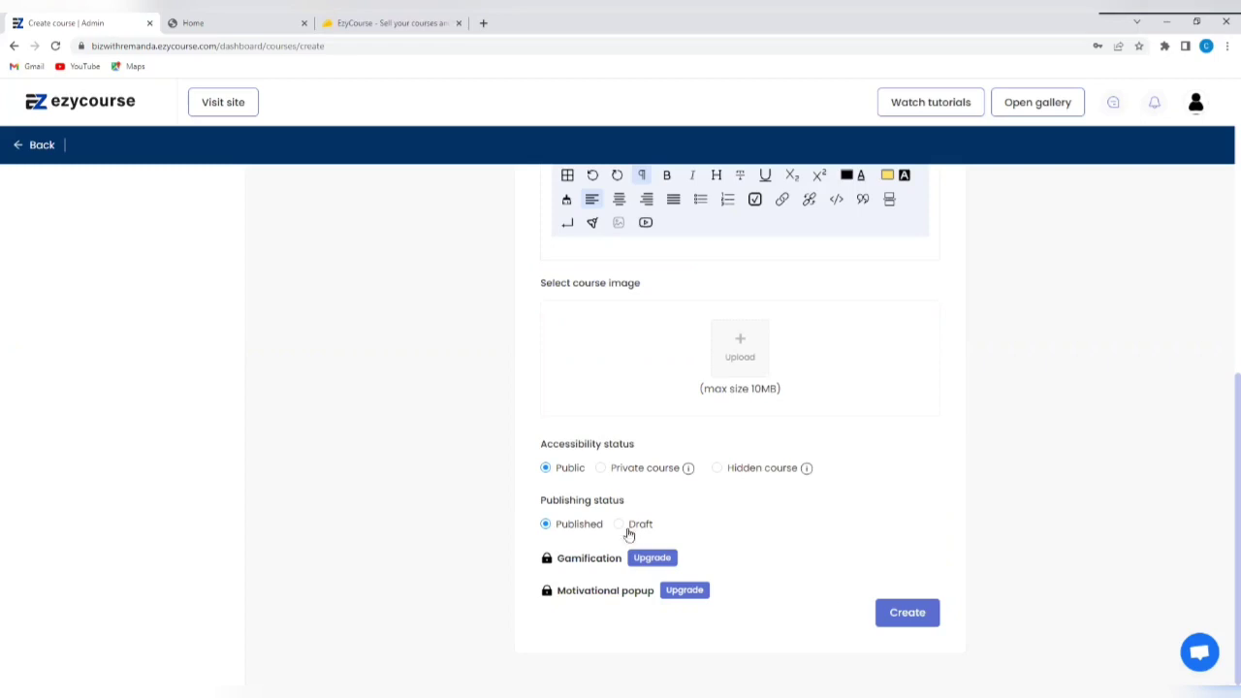
left_click(900, 618)
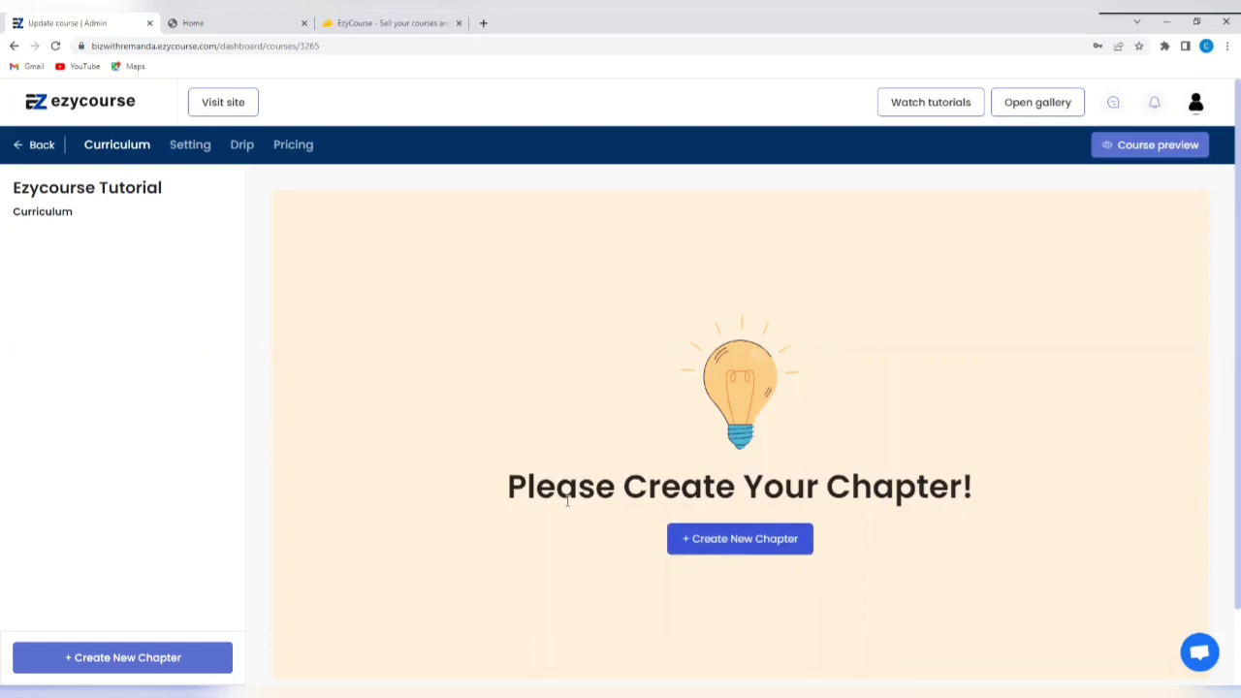
Attempt a new chapter with placeholder '1' name and description, which is rejected as too short
left_click(764, 548)
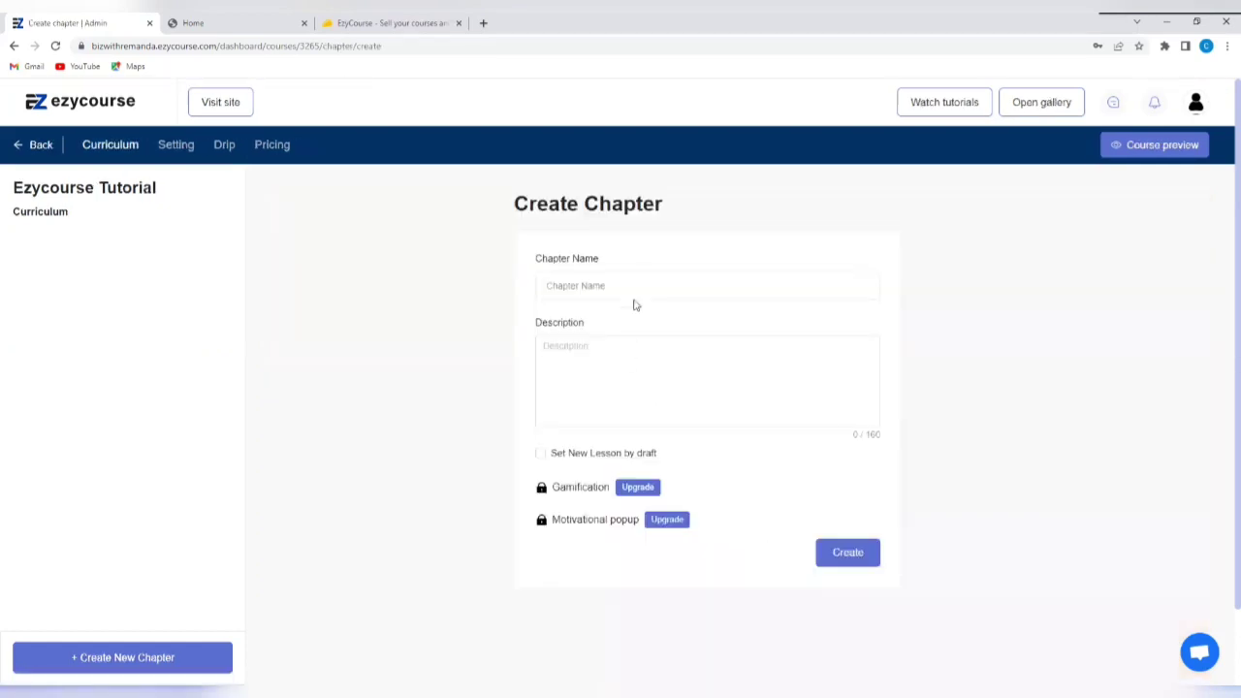
left_click(648, 285)
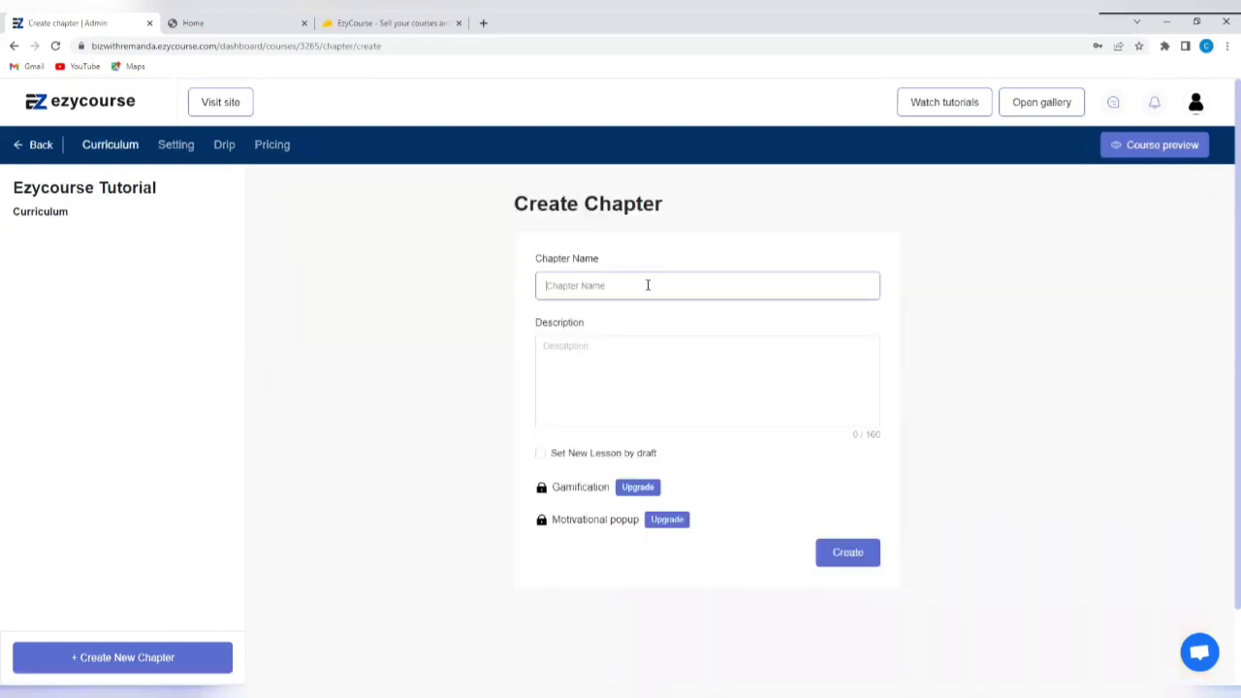
left_click(588, 363)
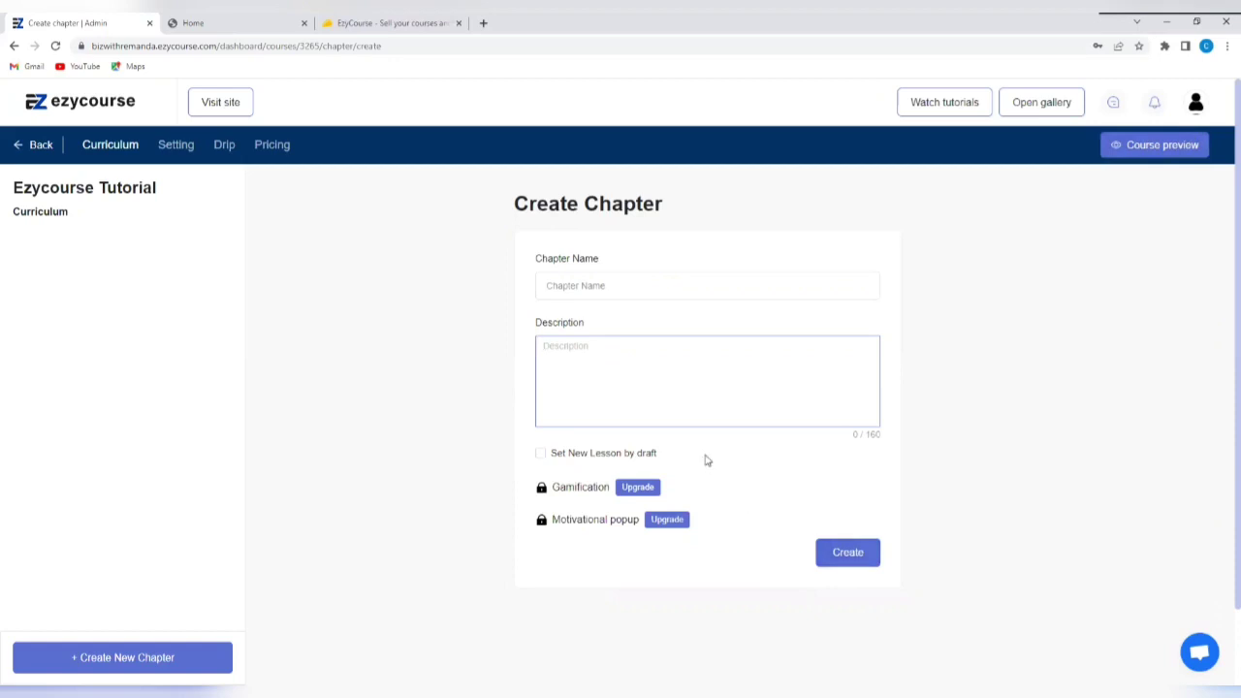
left_click(620, 283)
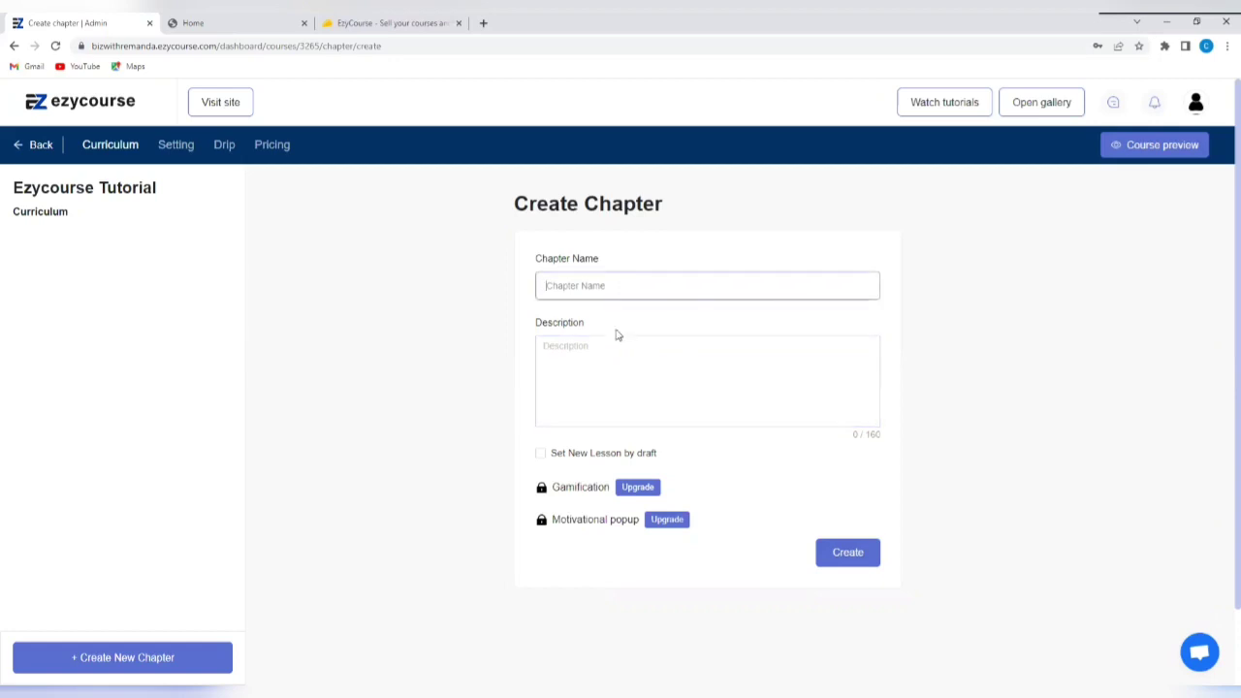
type("1")
left_click(600, 367)
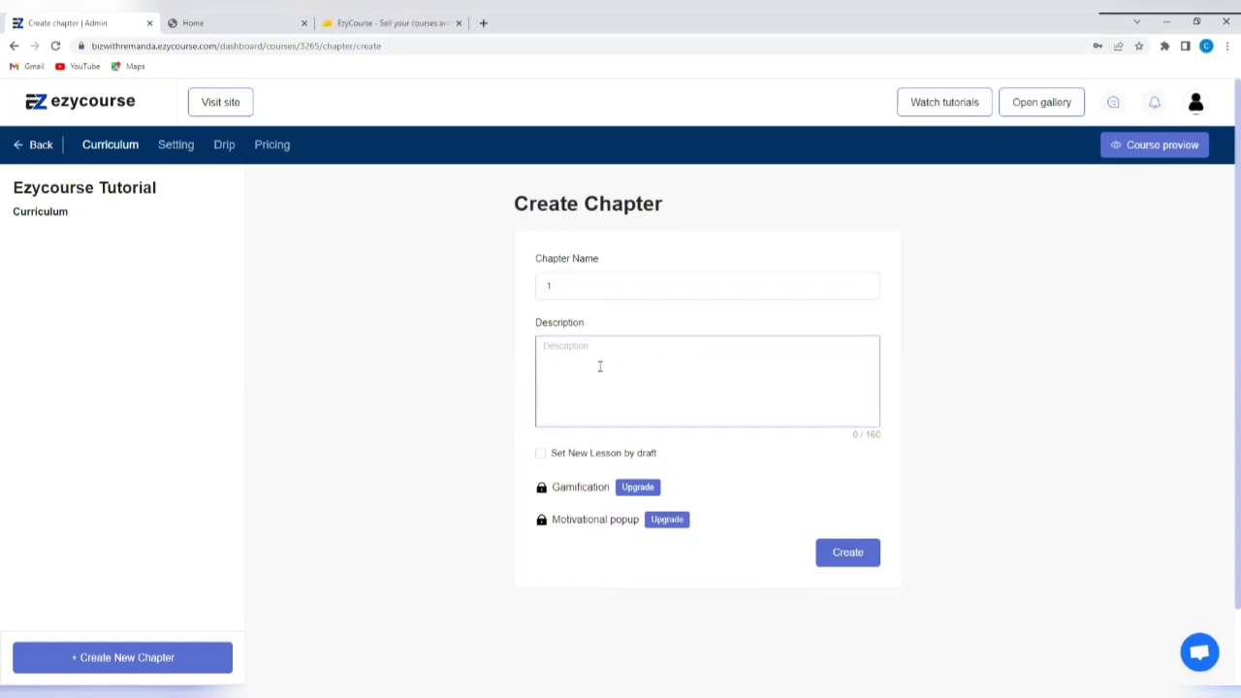
type("1")
type("tutorial")
left_click(861, 556)
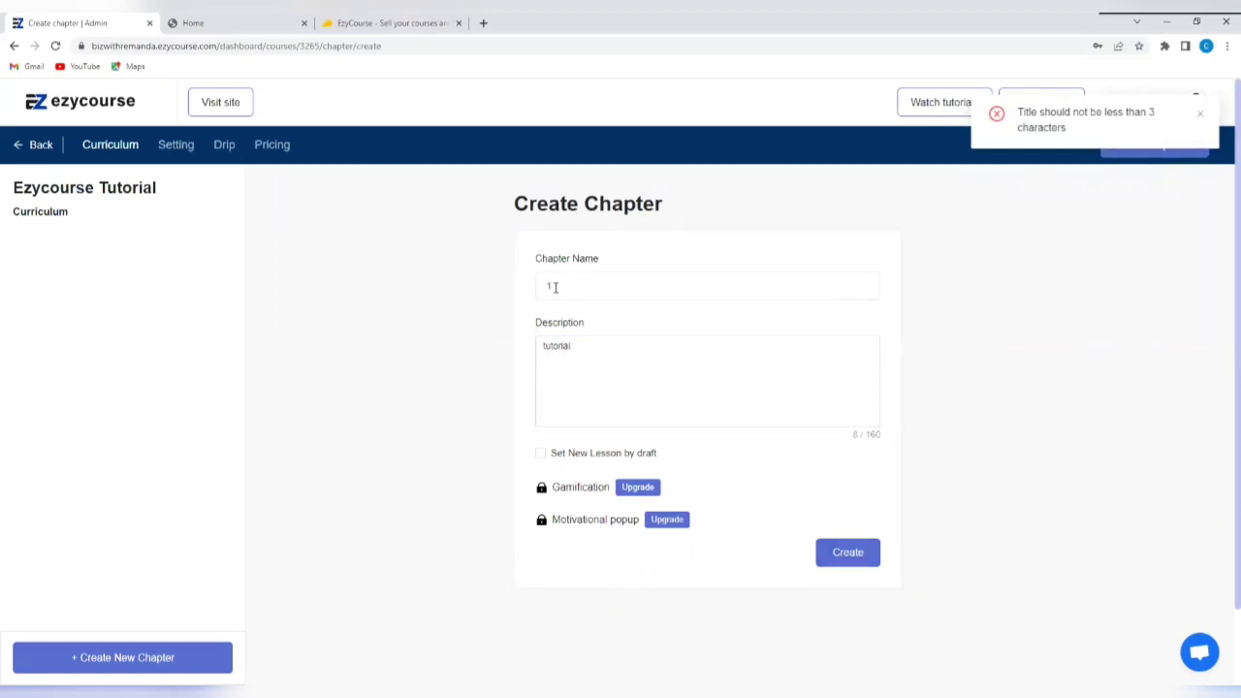
Rename the chapter to 'ezy course' and create it
left_click(554, 287)
key("BackSpace")
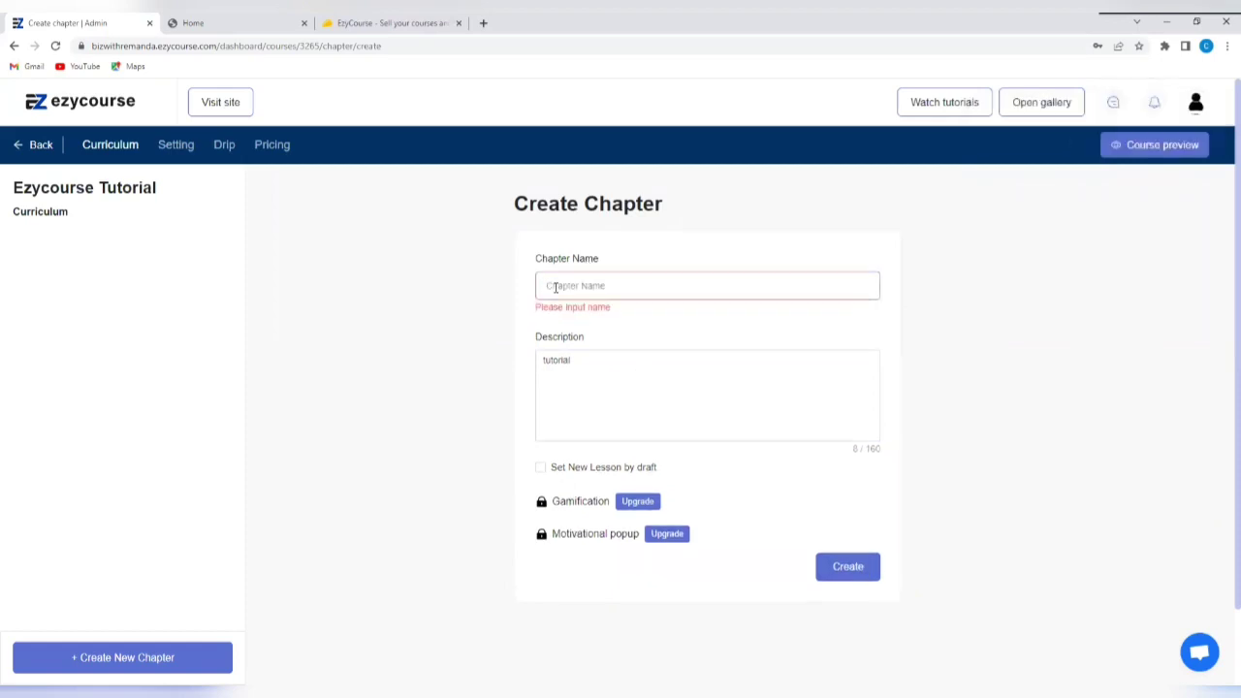
type("ez")
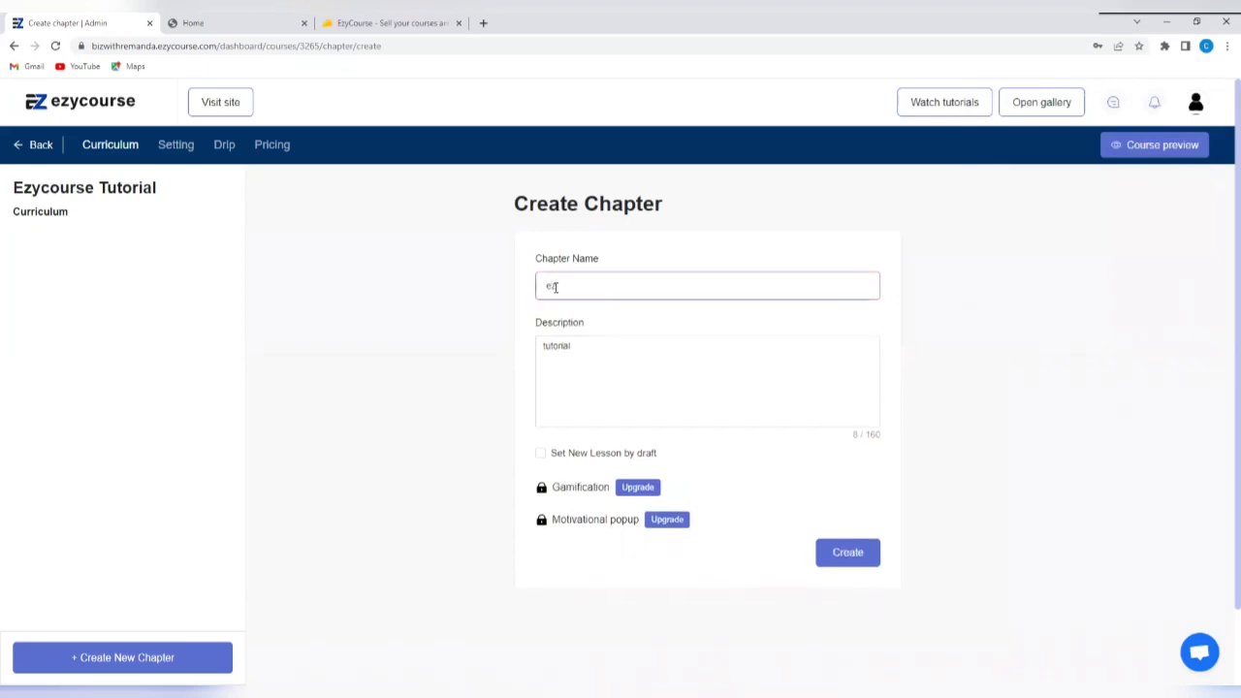
type("y course")
left_click(839, 554)
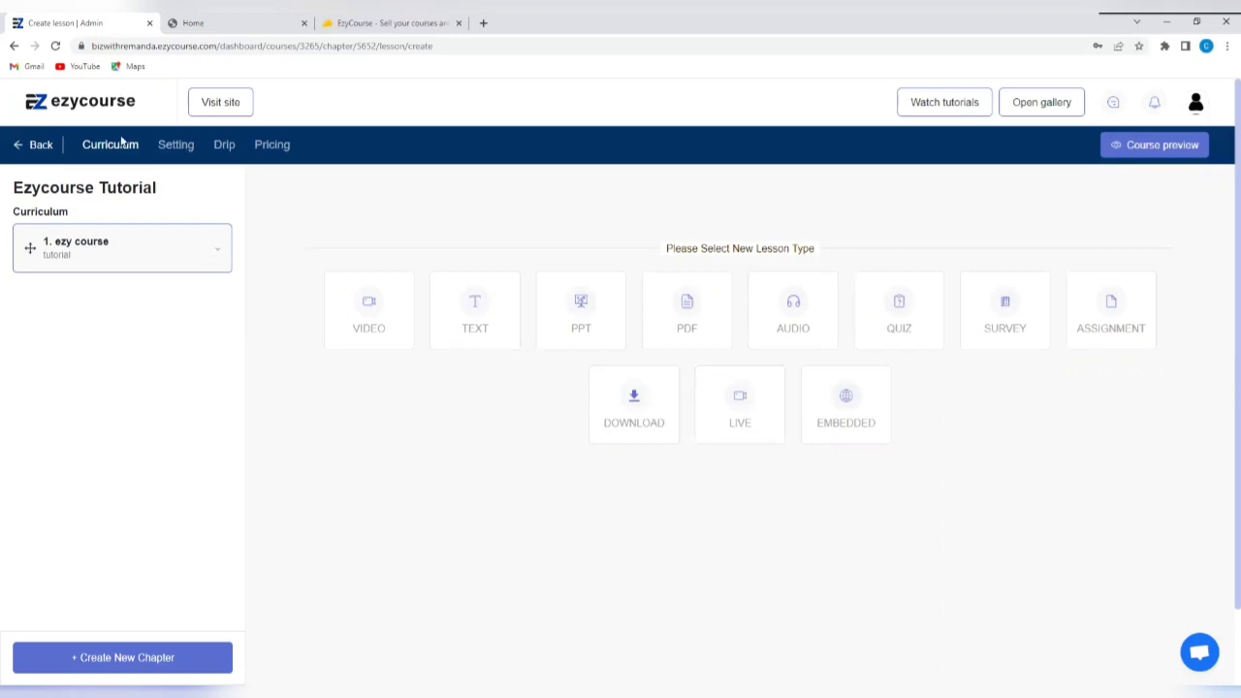
Browse the Landing page, After checkout, Certificate, Course accessibility and Gamification settings pages
left_click(171, 145)
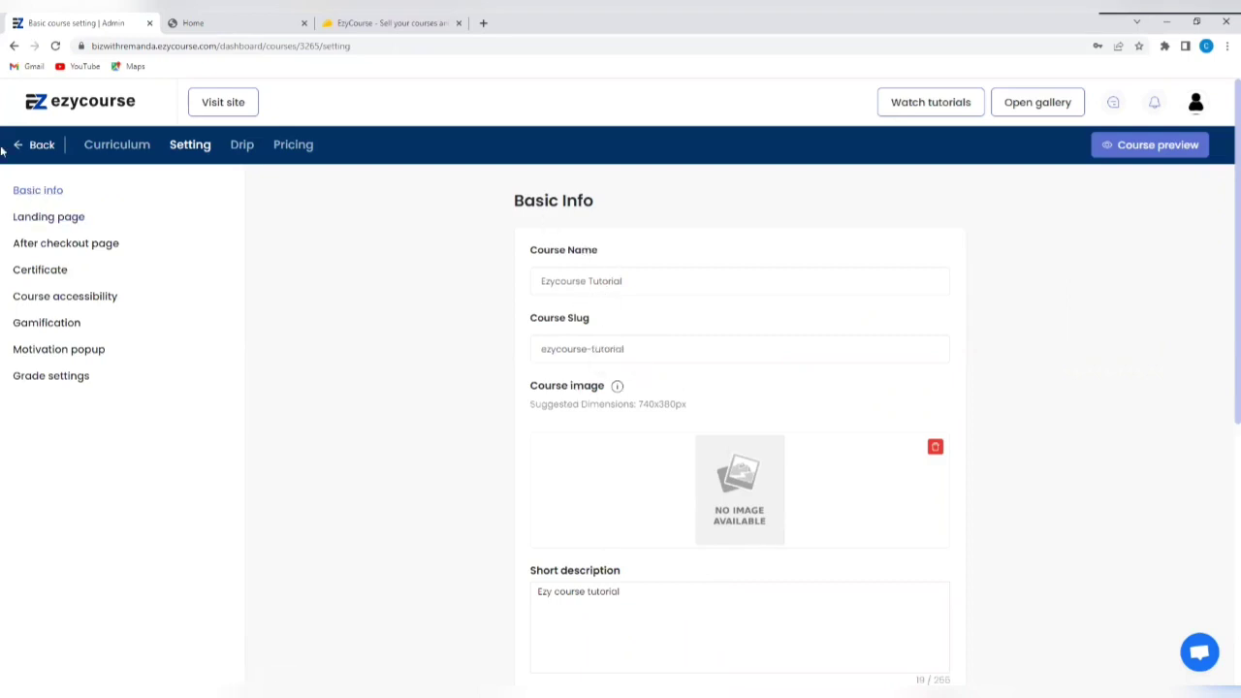
left_click(63, 223)
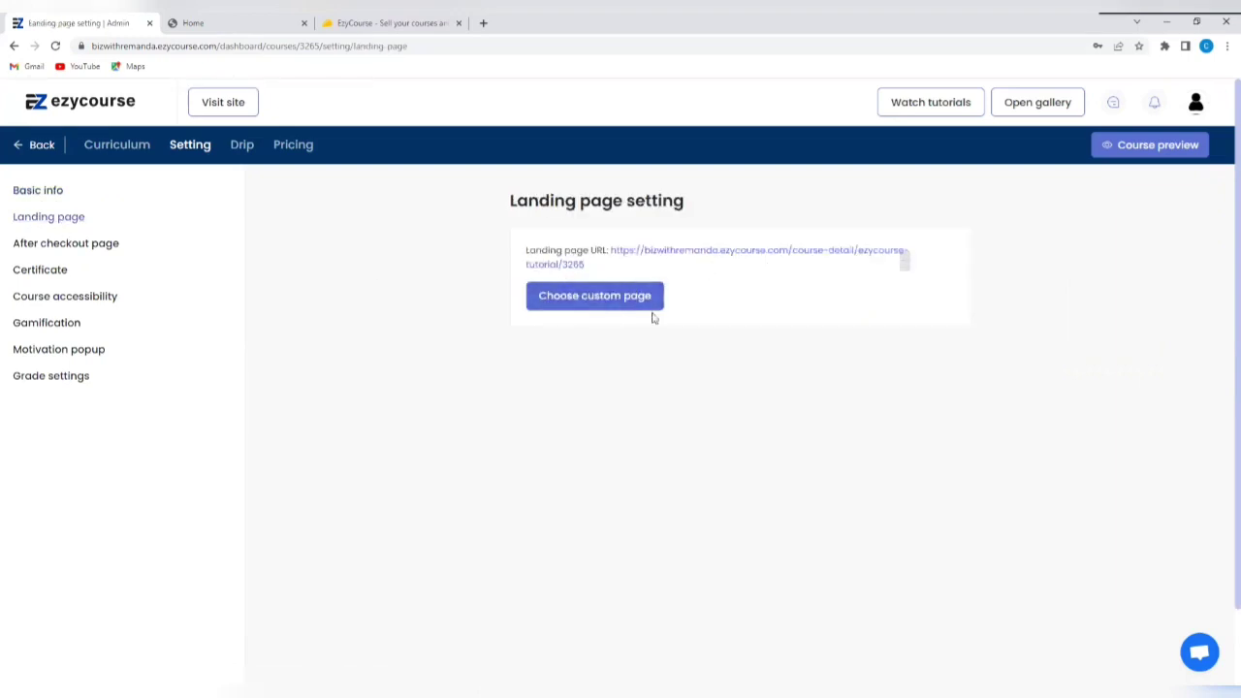
left_click(84, 248)
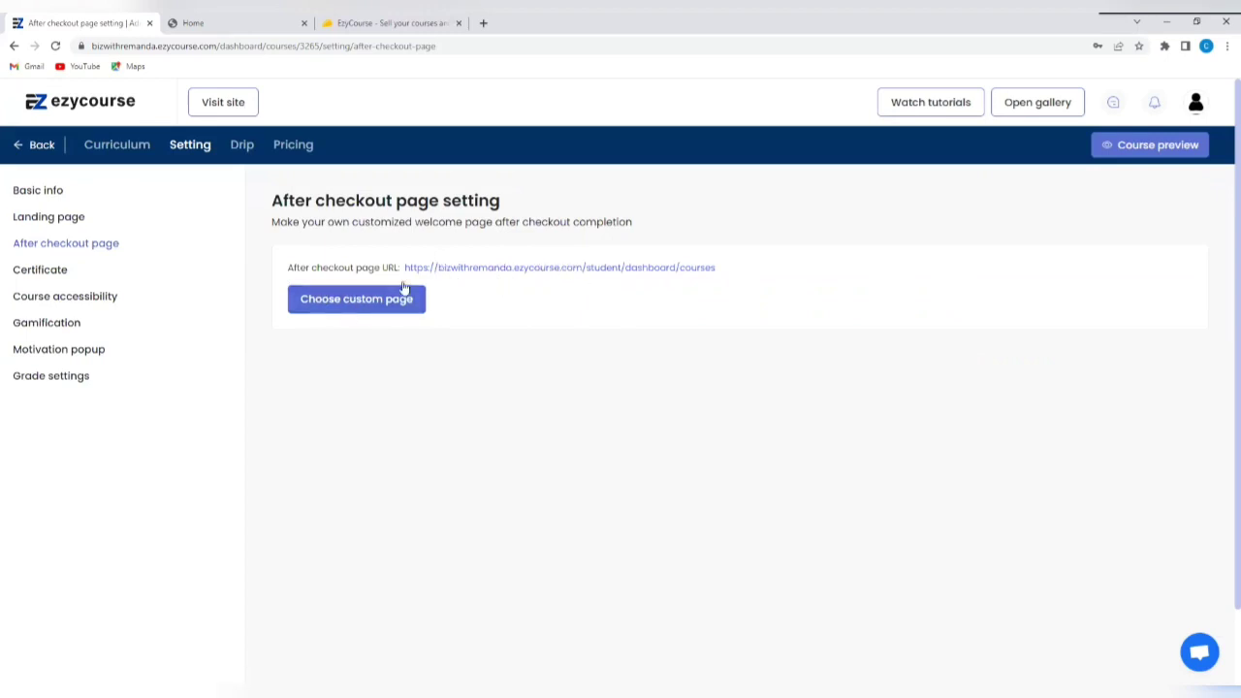
left_click(41, 273)
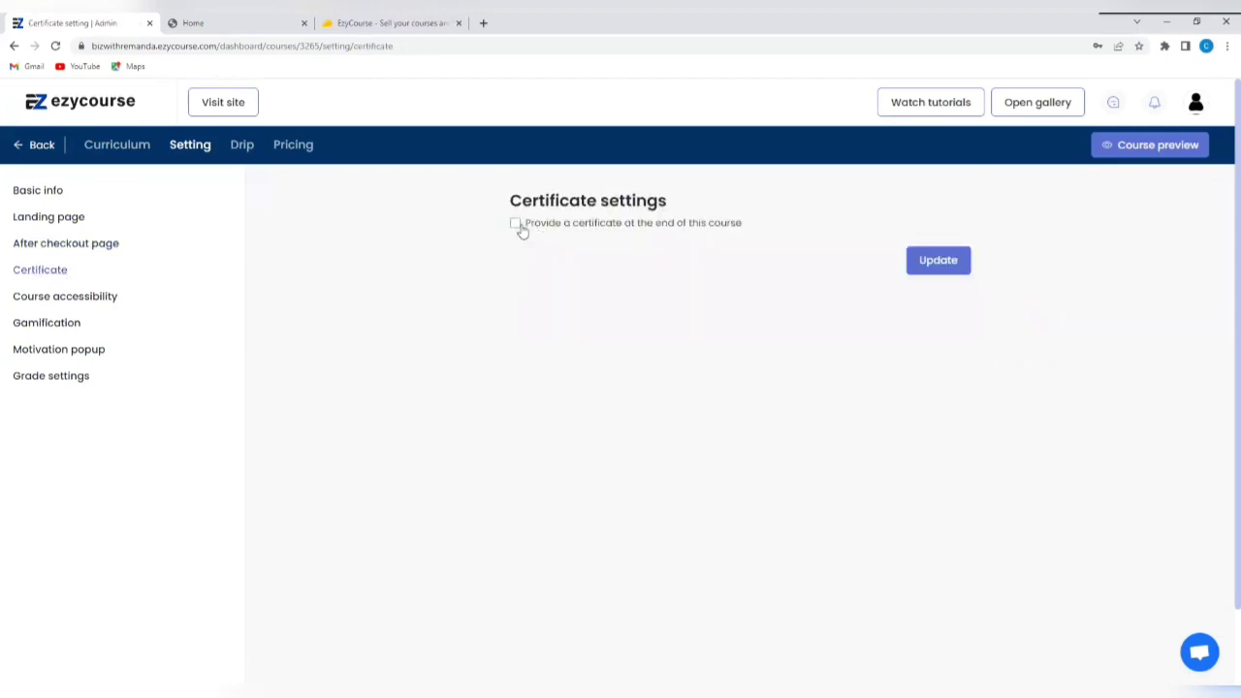
left_click(84, 304)
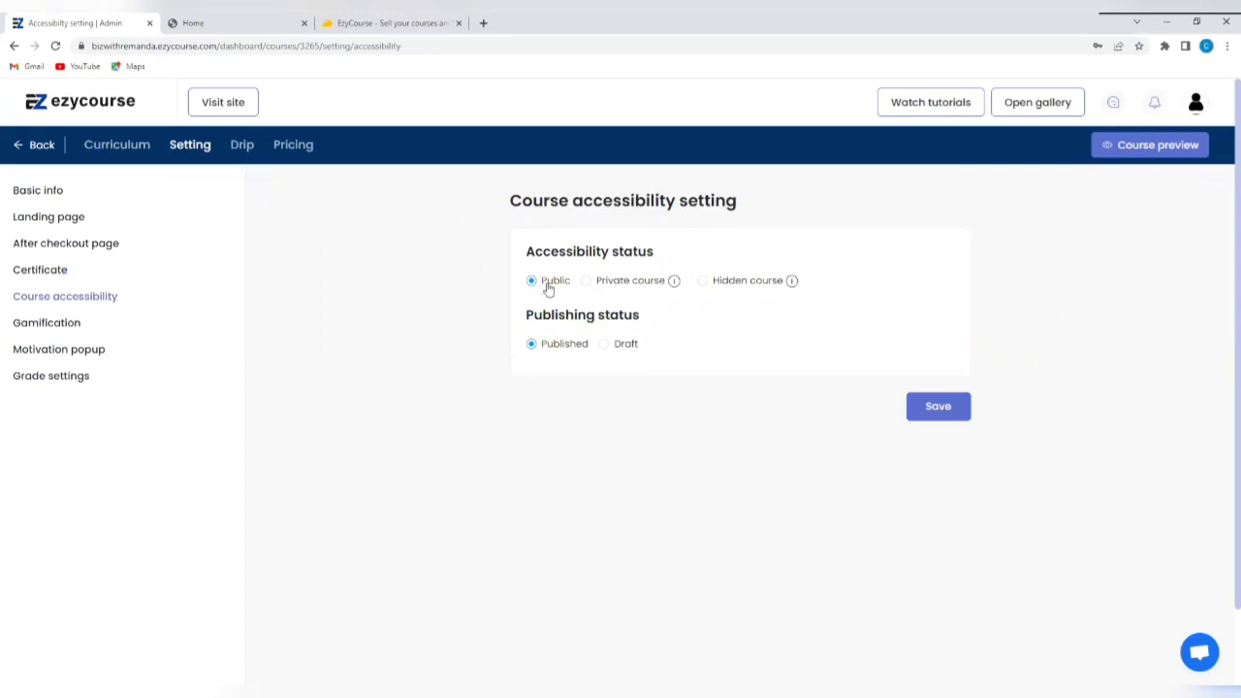
left_click(69, 333)
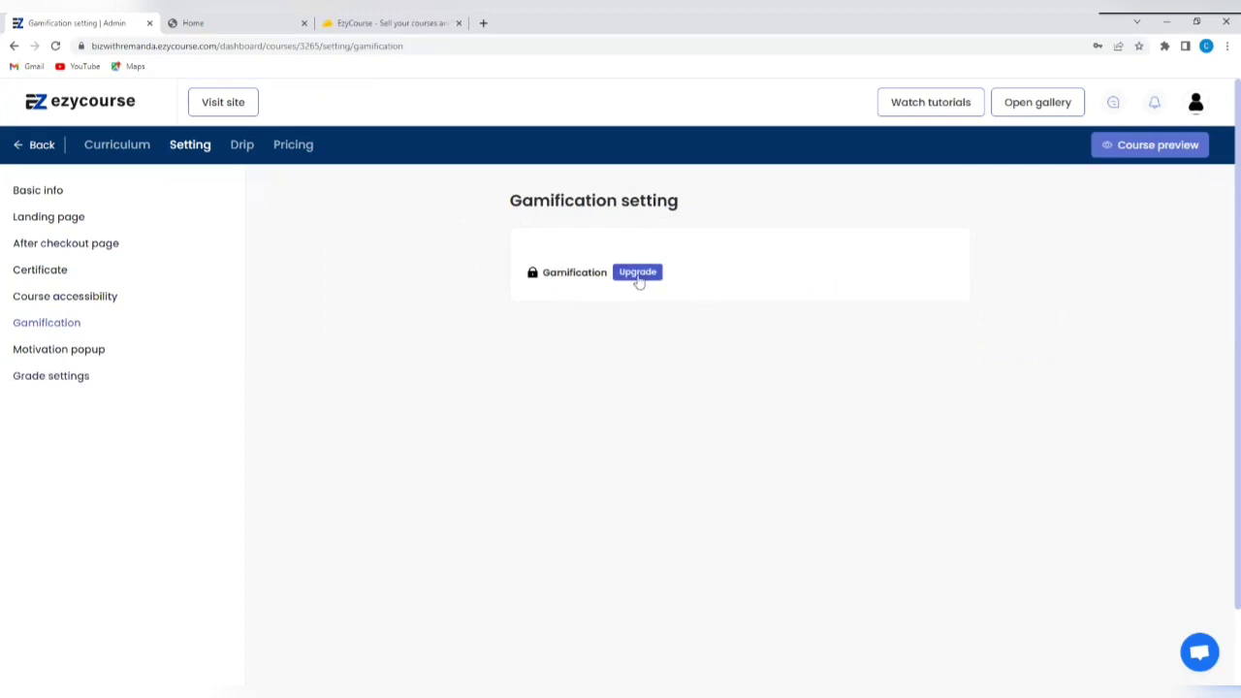
Show the Drip Schedule, set to release lessons Immediately
left_click(246, 150)
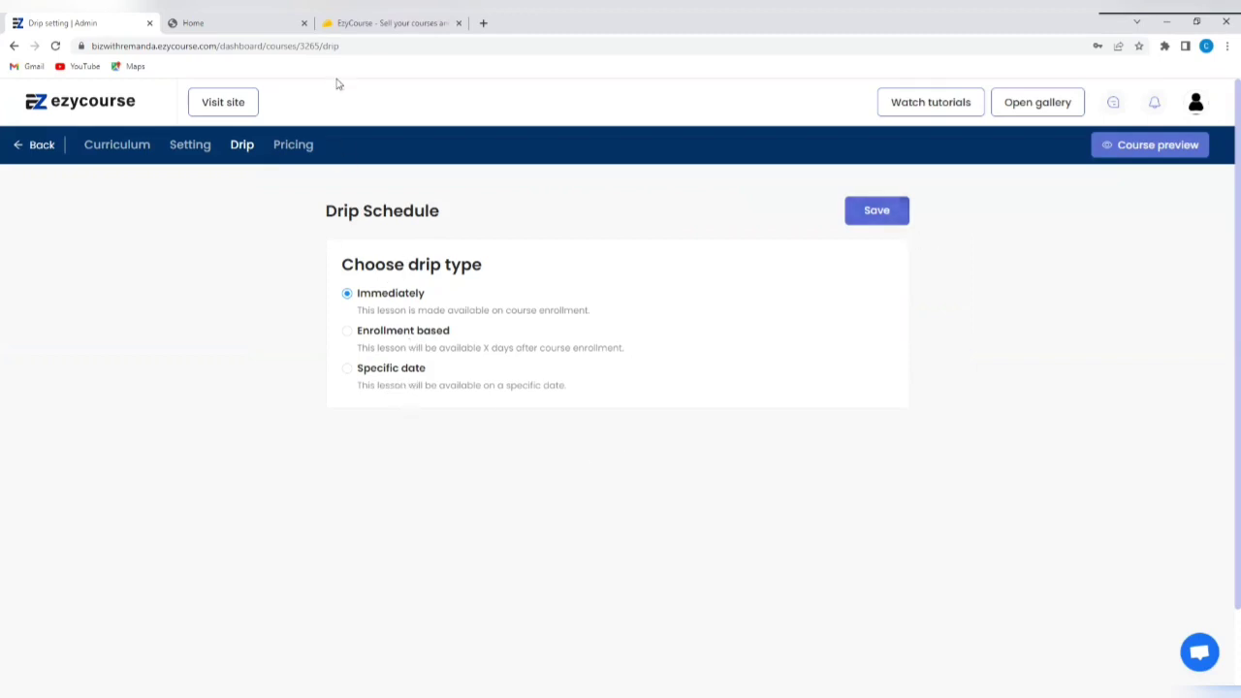
Show the Pricing tab, which has no prices so the course is free
left_click(303, 145)
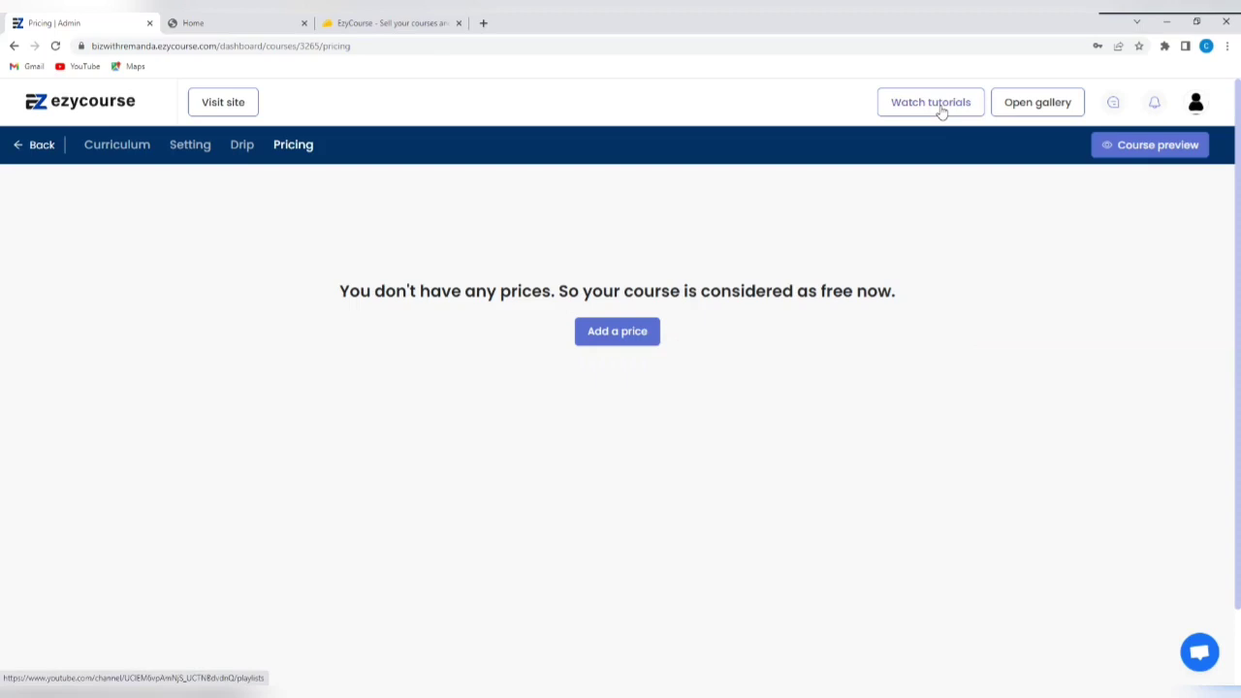
Leave the course editor and open Physical products under Products, triggering an upgrade prompt
left_click(20, 147)
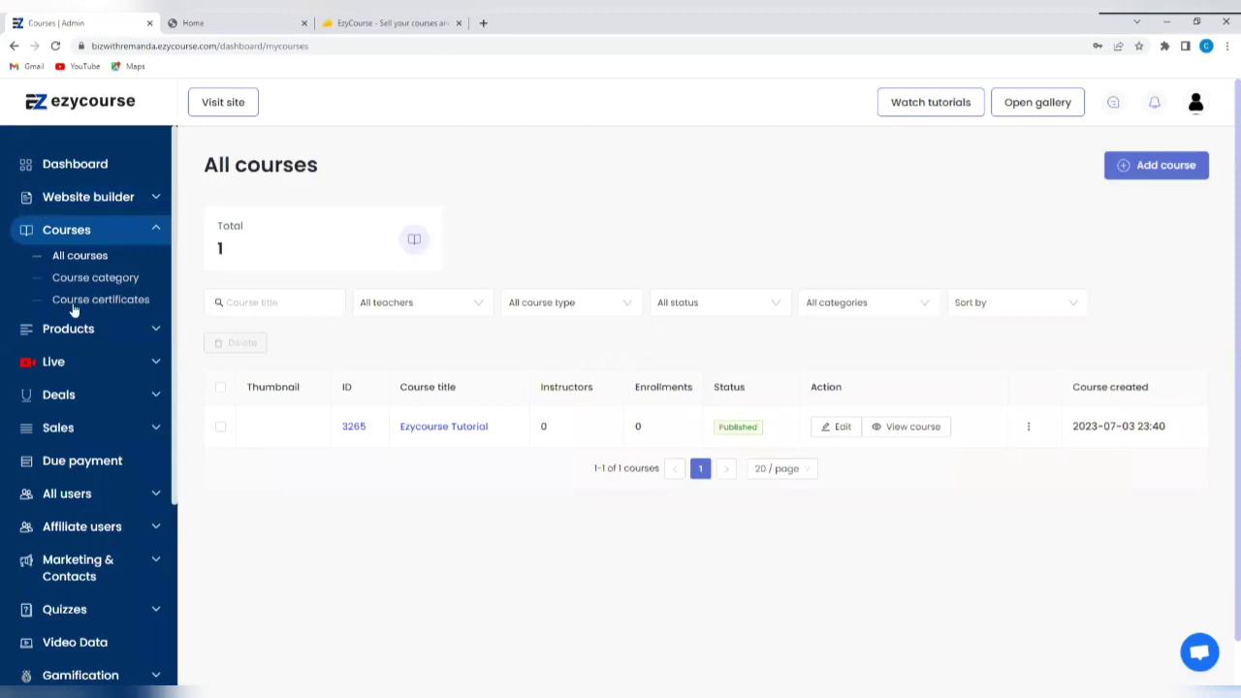
left_click(152, 332)
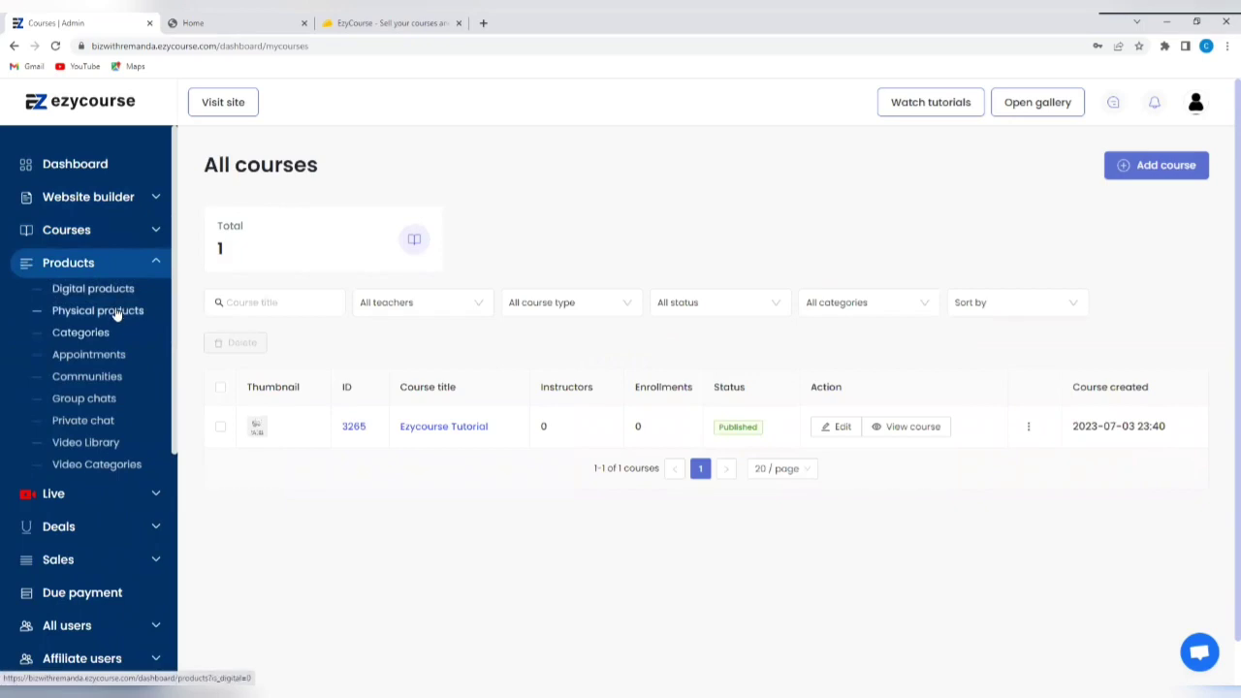
left_click(116, 311)
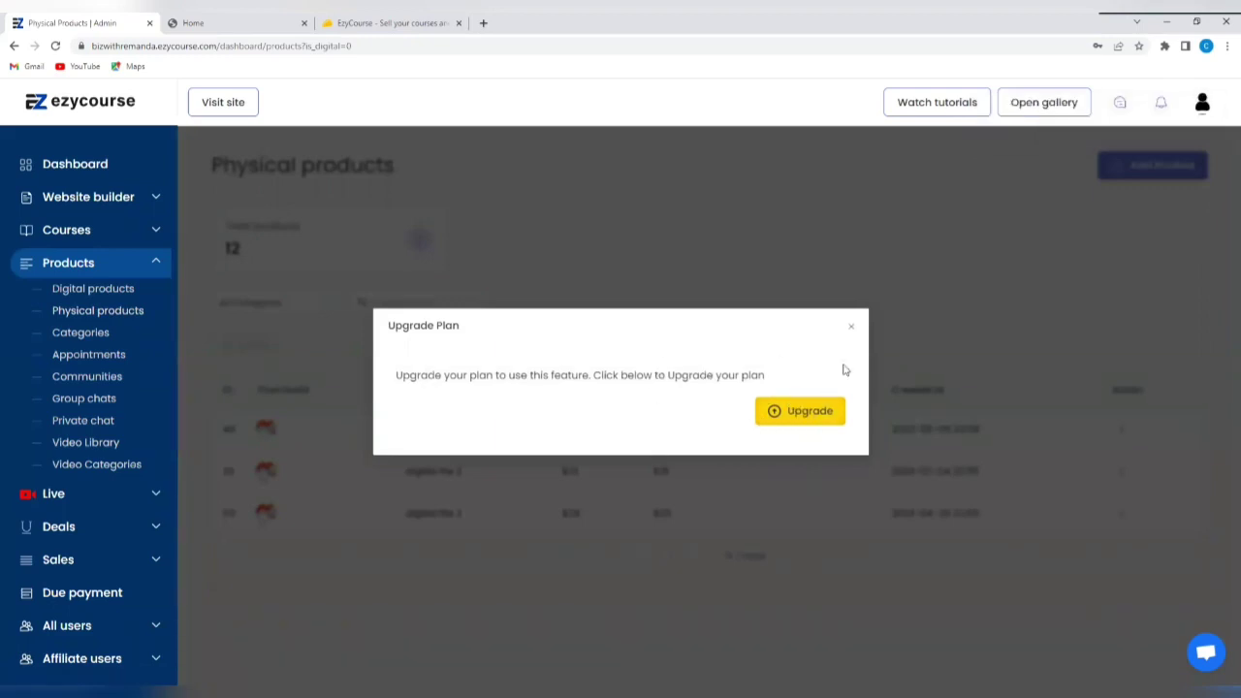
Close the upgrade prompt and expand the Live, Deals and Sales sidebar menus
left_click(852, 330)
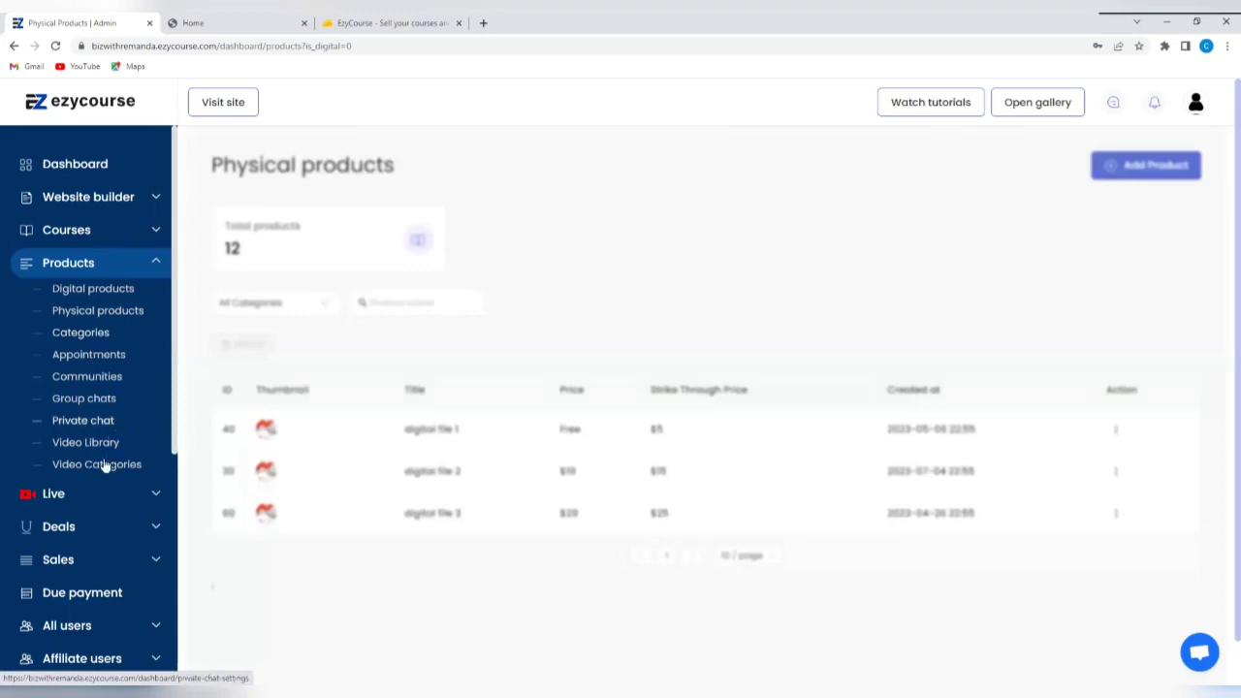
left_click(152, 498)
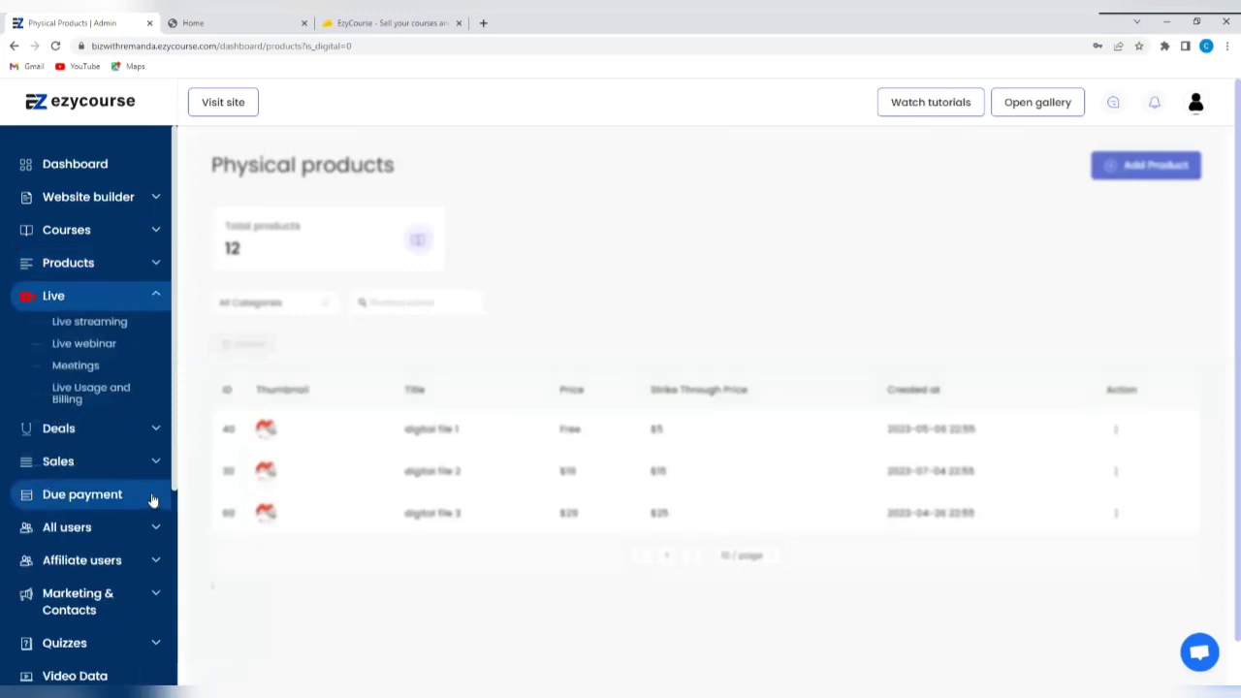
left_click(158, 435)
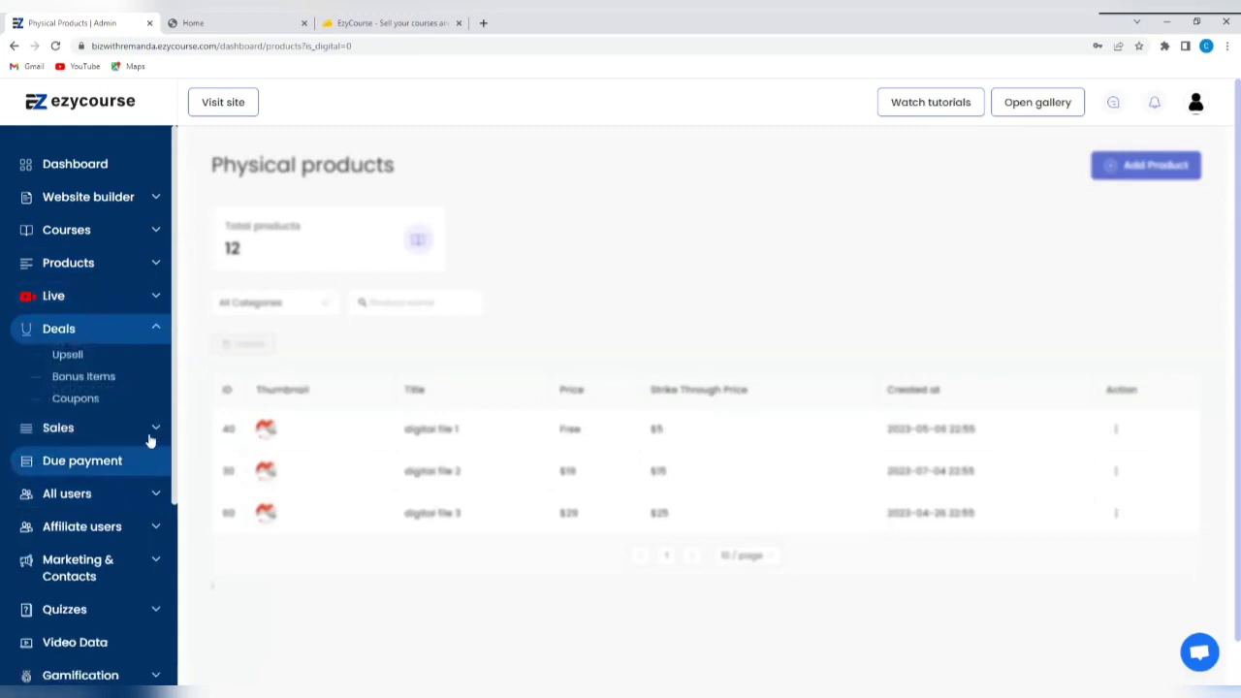
left_click(150, 432)
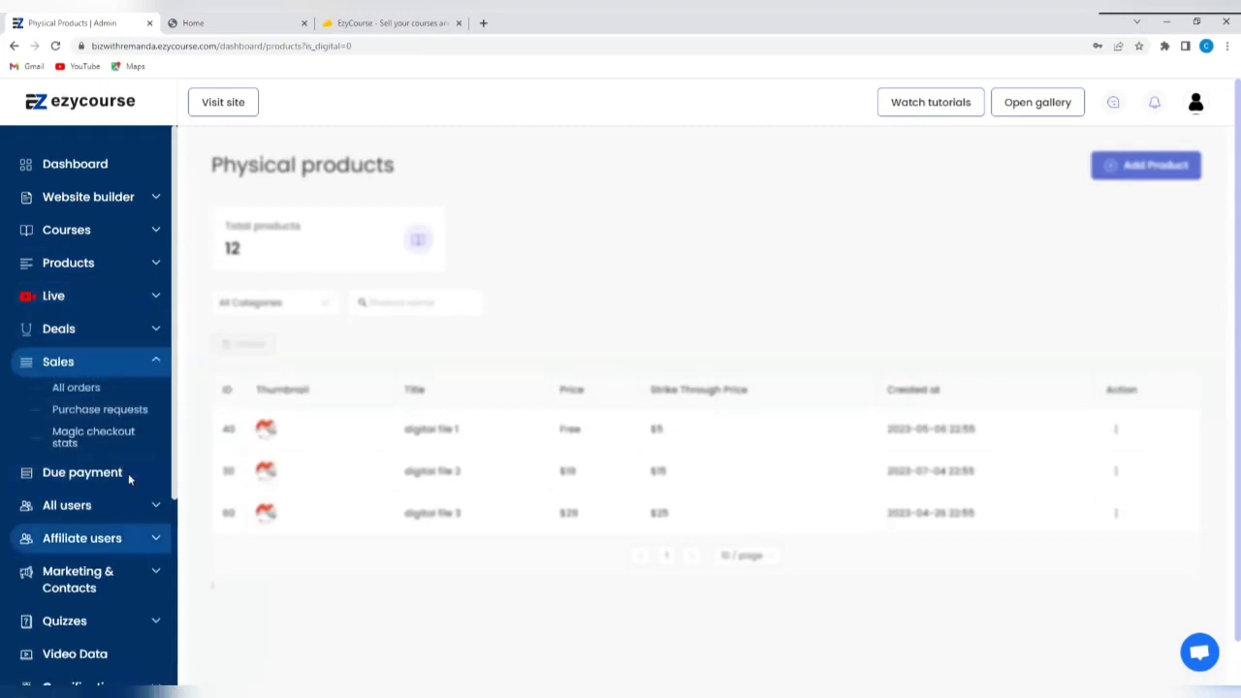